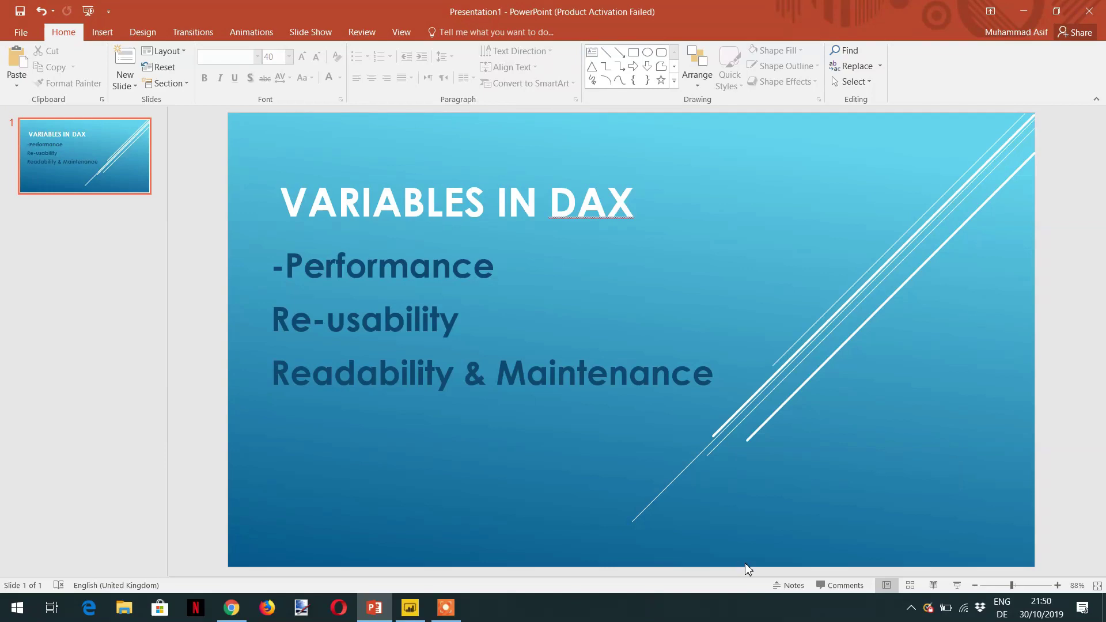
- Switch to Power BI Desktop, check the Marks table rows in Data view, then return to the report
{"action": "key", "text": "alt+Tab"}
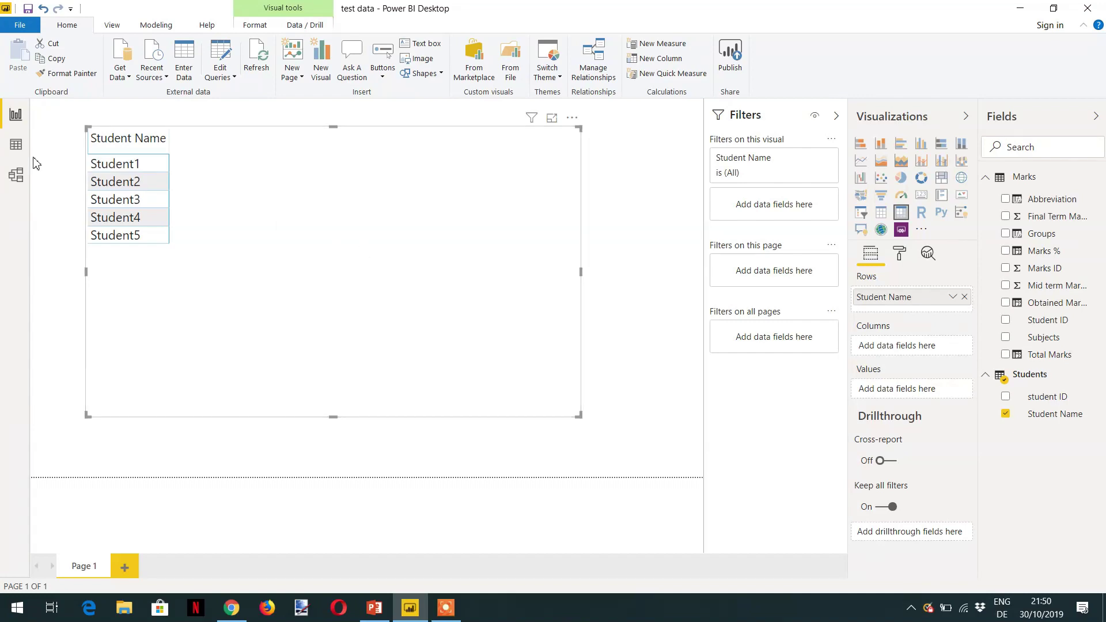
{"action": "left_click", "coordinate": [15, 144]}
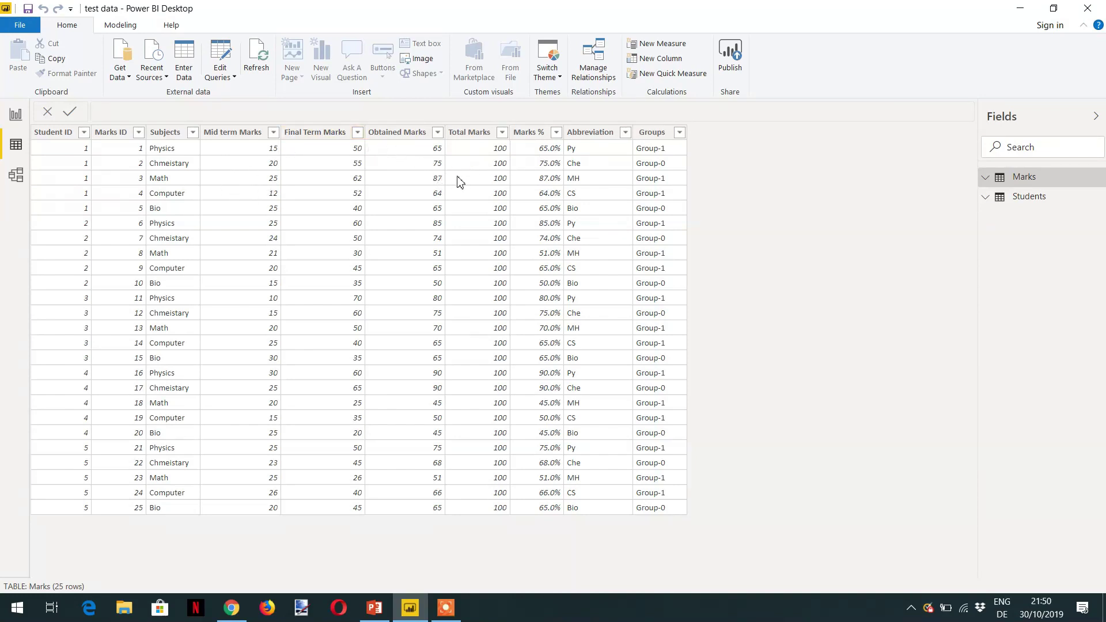
{"action": "left_click", "coordinate": [18, 116]}
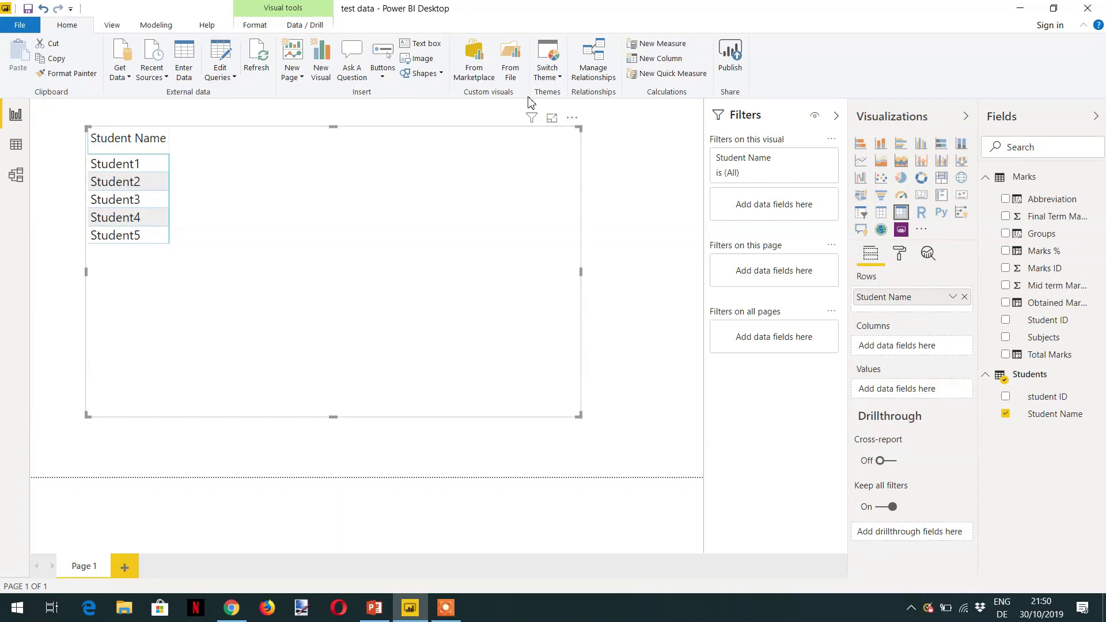
{"action": "left_click", "coordinate": [164, 26]}
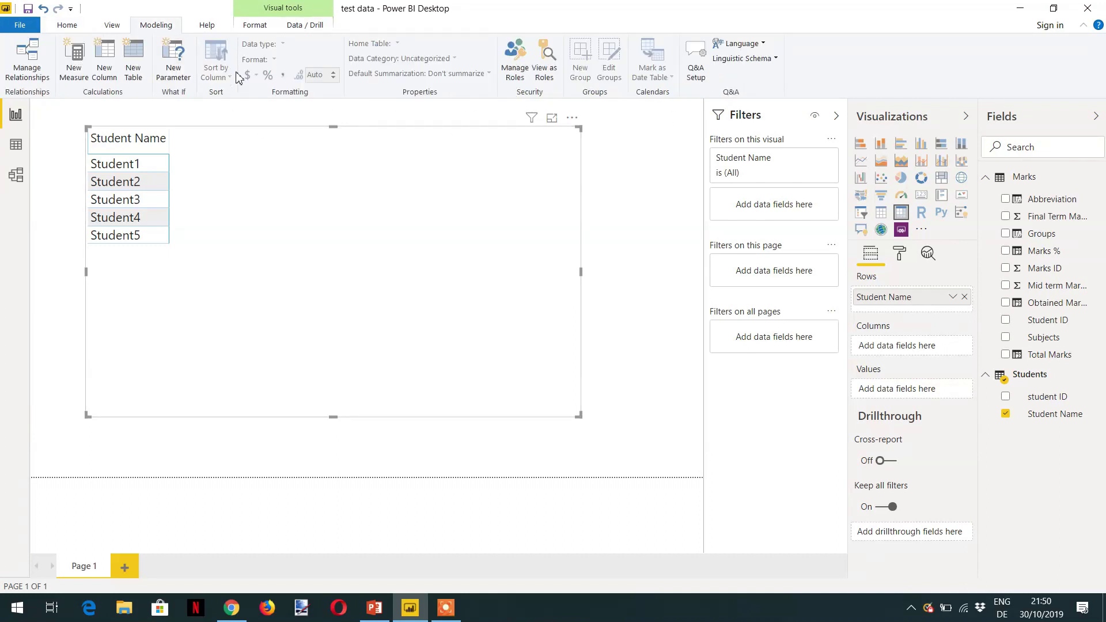
- Create the measure Total obtained Marks = SUMX(Marks, Marks[Mid term Marks] + Marks[Final Term Marks])
{"action": "left_click", "coordinate": [74, 70]}
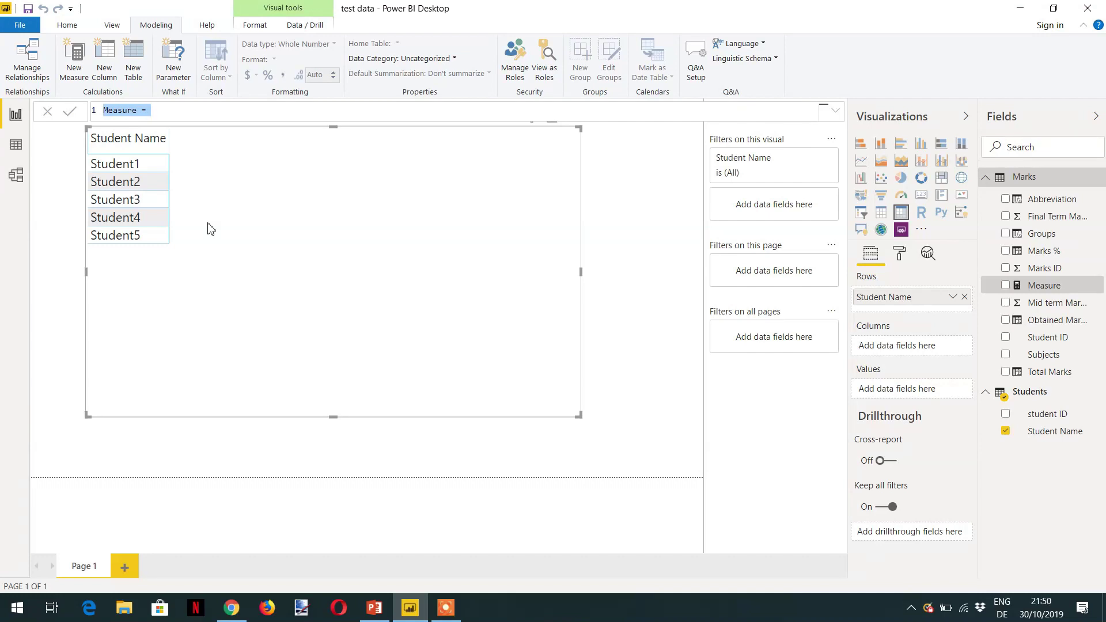
{"action": "type", "text": "Total"}
{"action": "type", "text": " obtain"}
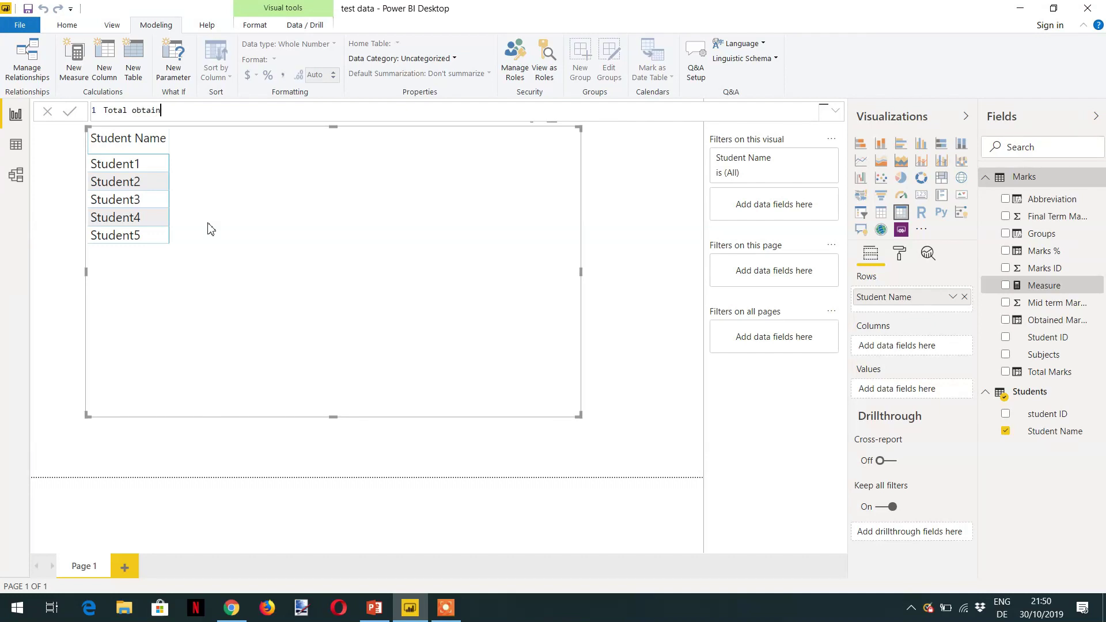
{"action": "type", "text": "ed Mark"}
{"action": "type", "text": "s = "}
{"action": "type", "text": "sumx"}
{"action": "type", "text": "("}
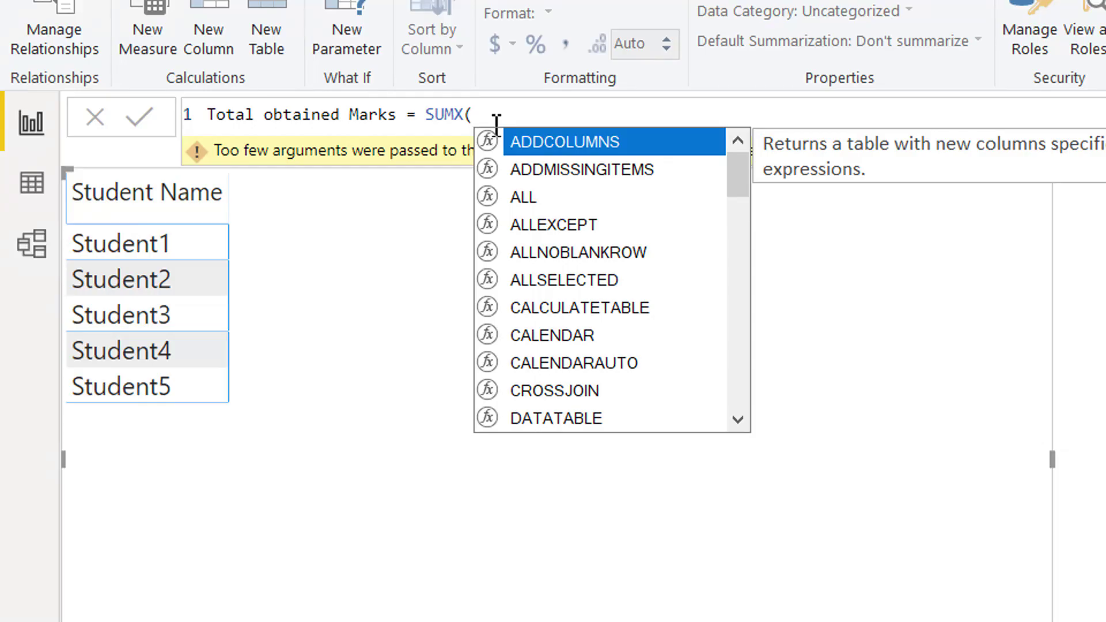
{"action": "type", "text": "mar"}
{"action": "key", "text": "Tab"}
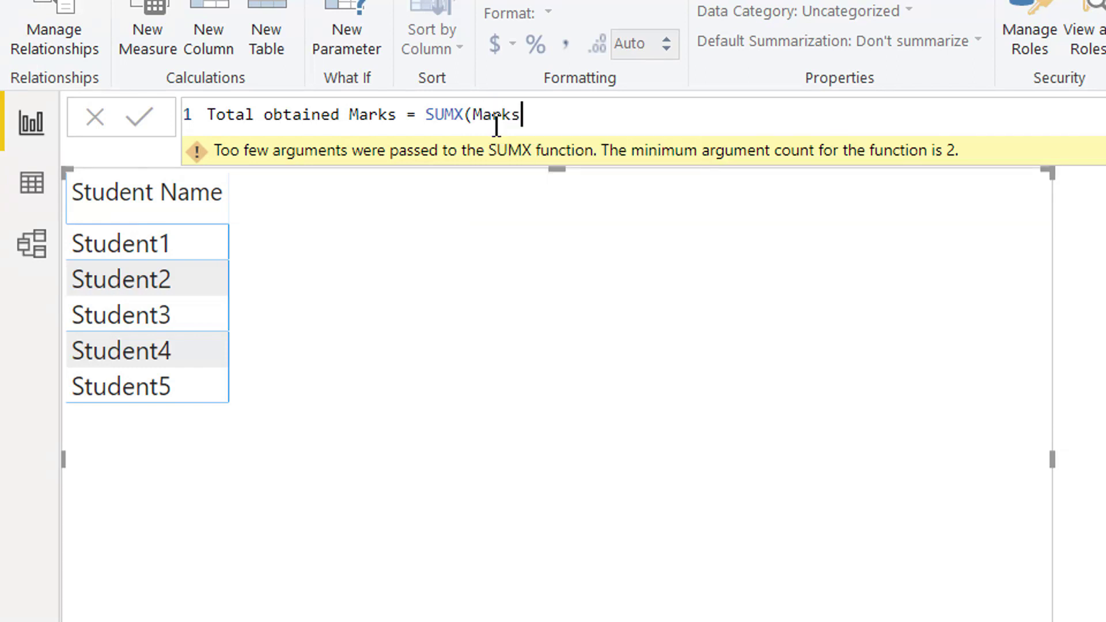
{"action": "type", "text": ","}
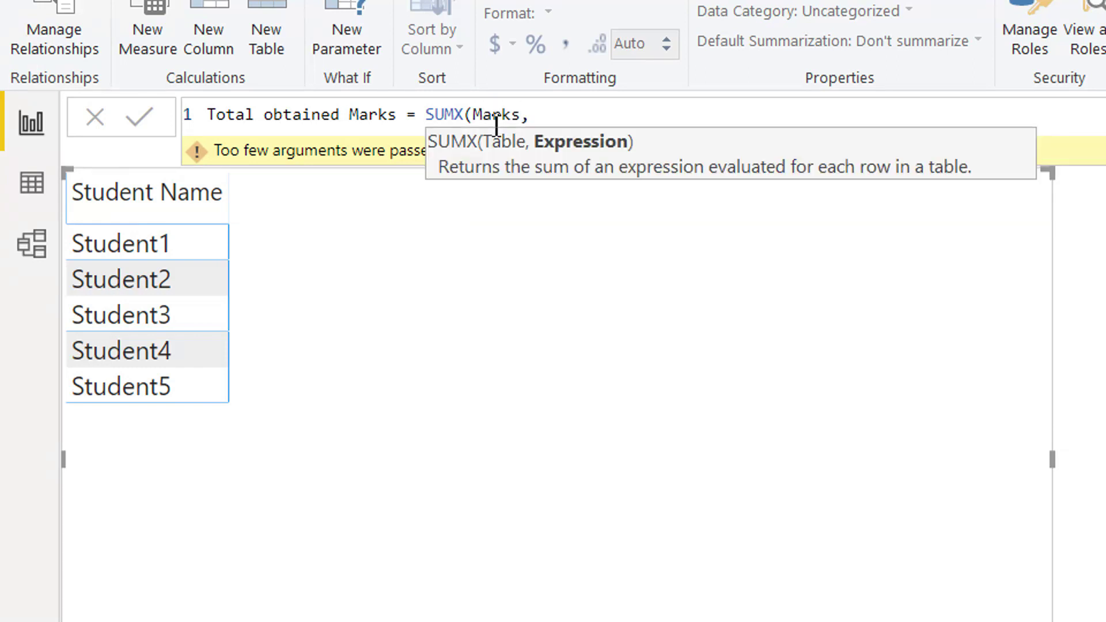
{"action": "type", "text": "mid"}
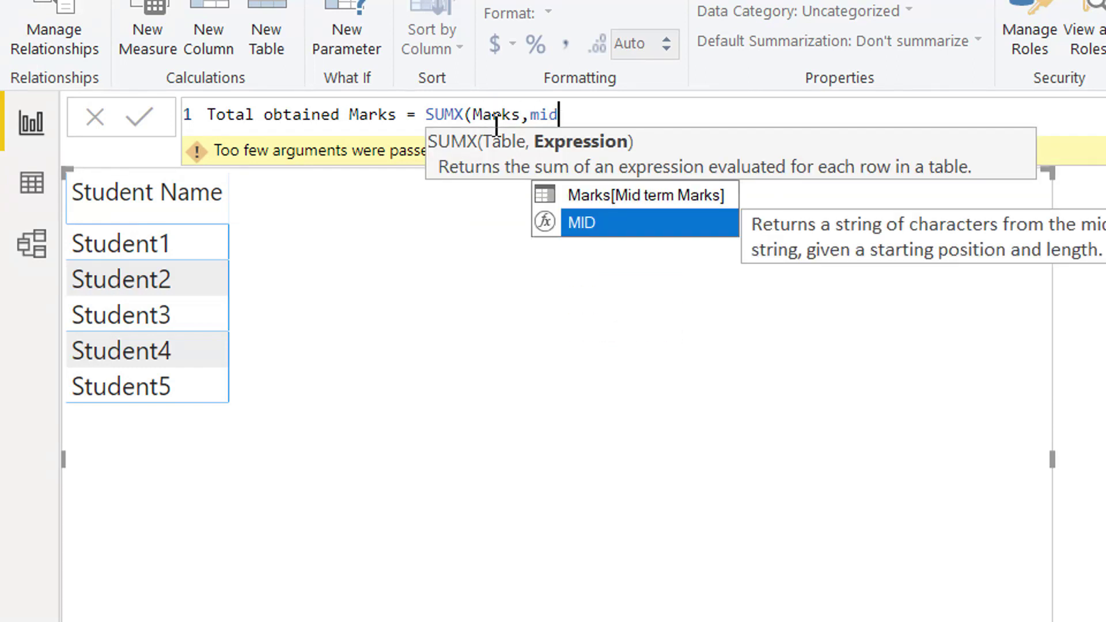
{"action": "key", "text": "Up"}
{"action": "key", "text": "Tab"}
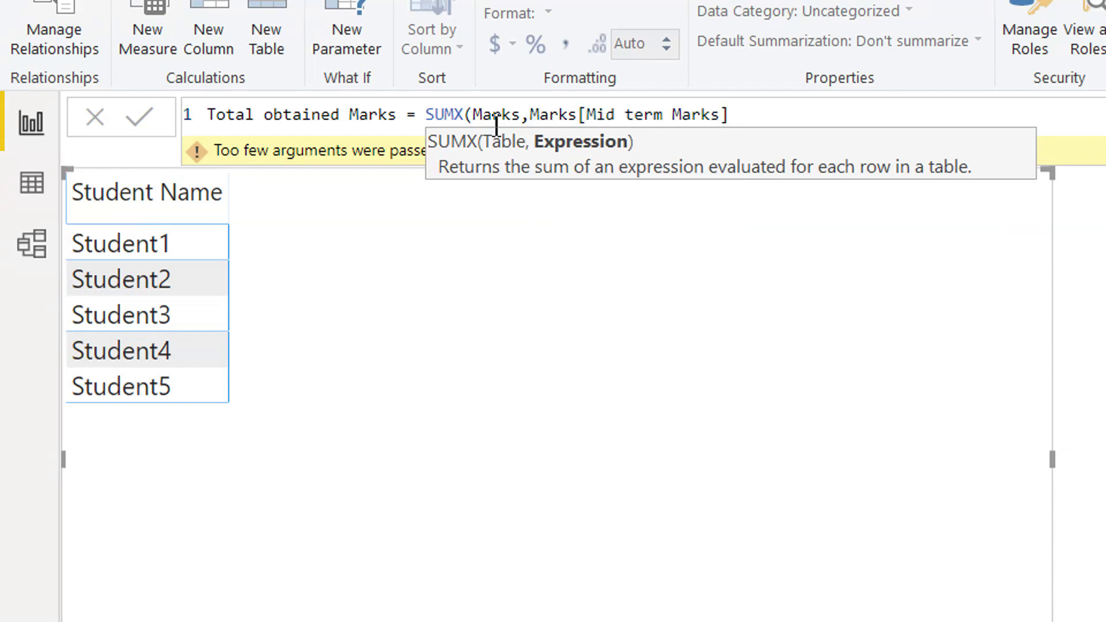
{"action": "type", "text": " + fin"}
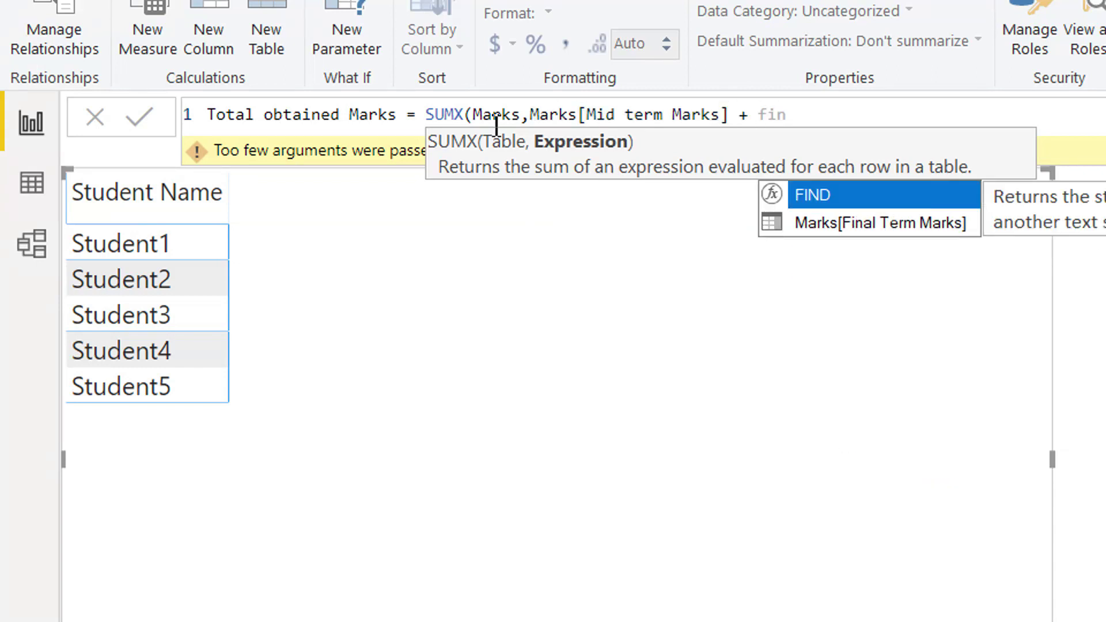
{"action": "key", "text": "Down"}
{"action": "key", "text": "Tab"}
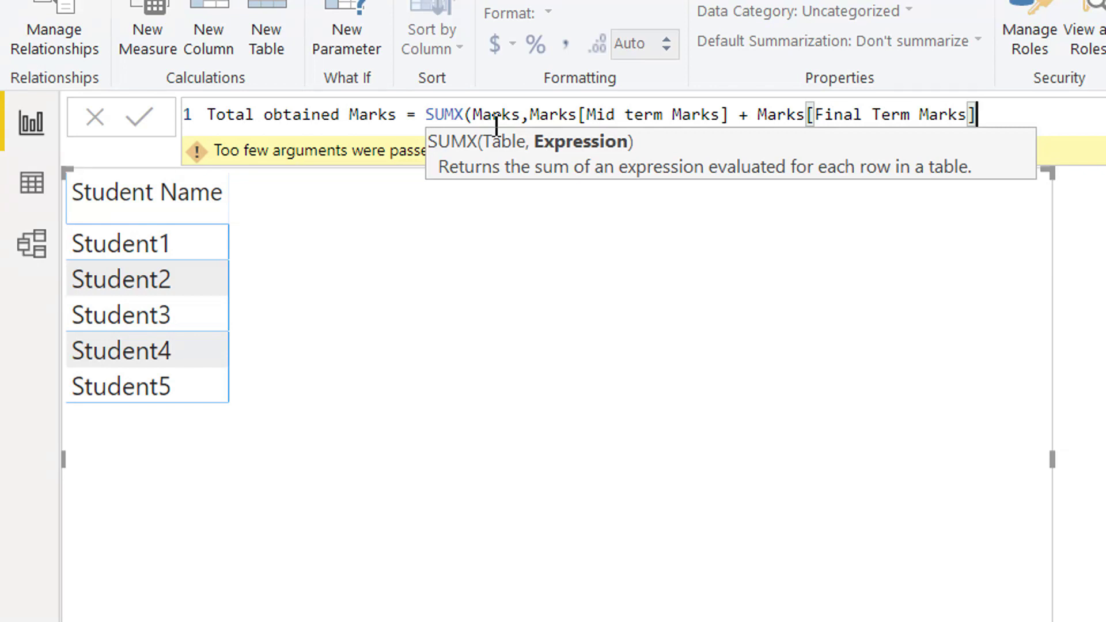
{"action": "type", "text": ")"}
{"action": "key", "text": "Return"}
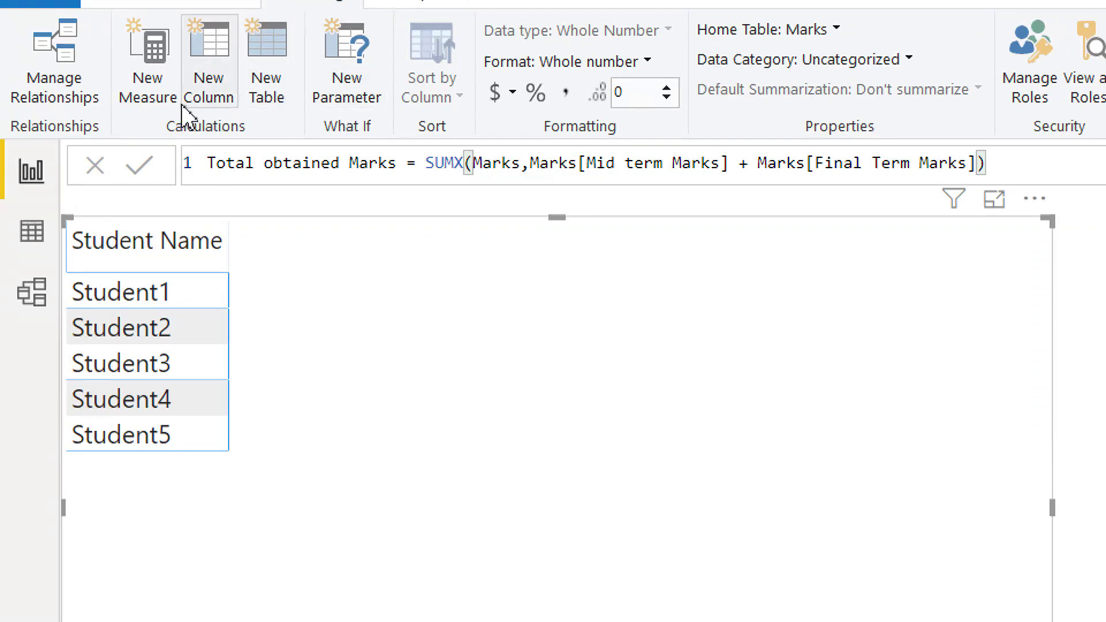
- Enter a new measure Total Marks = SUM(Marks[Total Marks]) and dismiss the name-conflict warning
{"action": "left_click", "coordinate": [158, 99]}
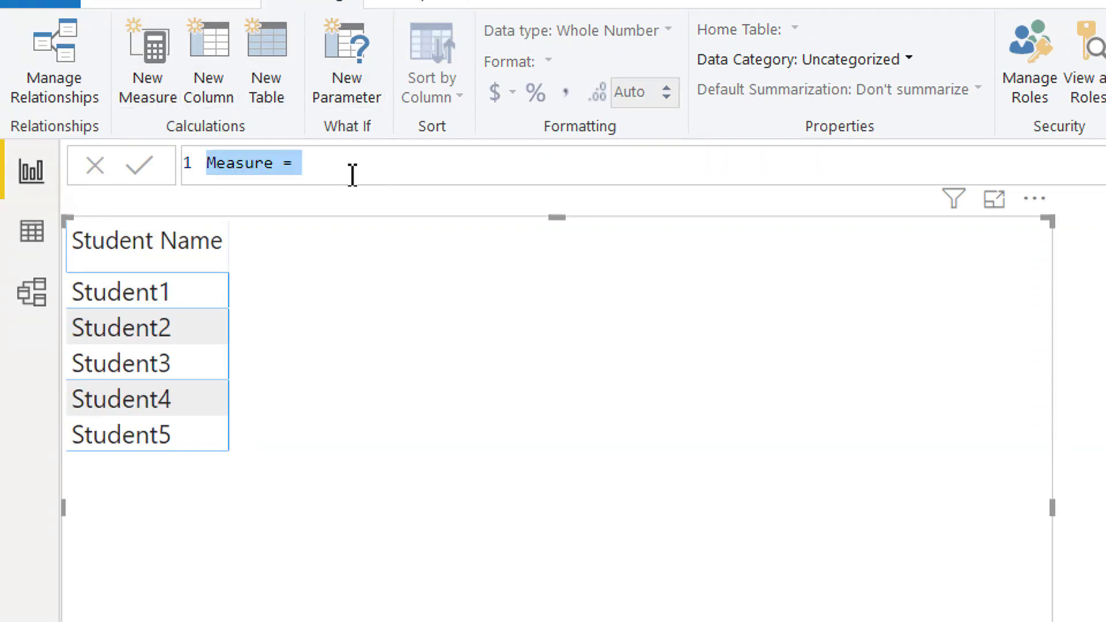
{"action": "type", "text": "To"}
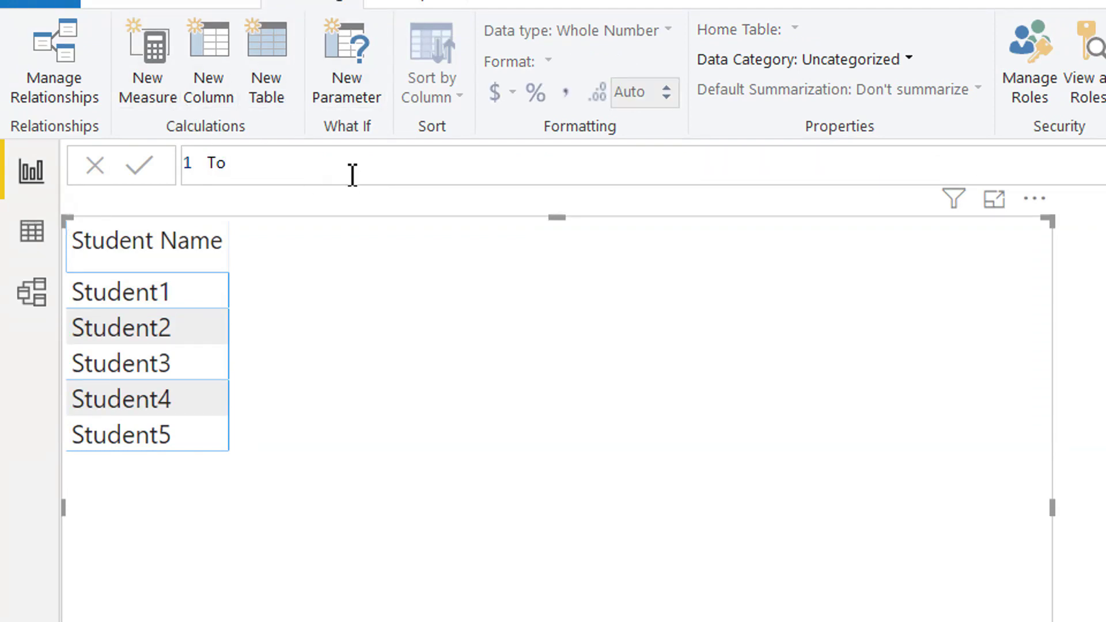
{"action": "type", "text": "tal Mark"}
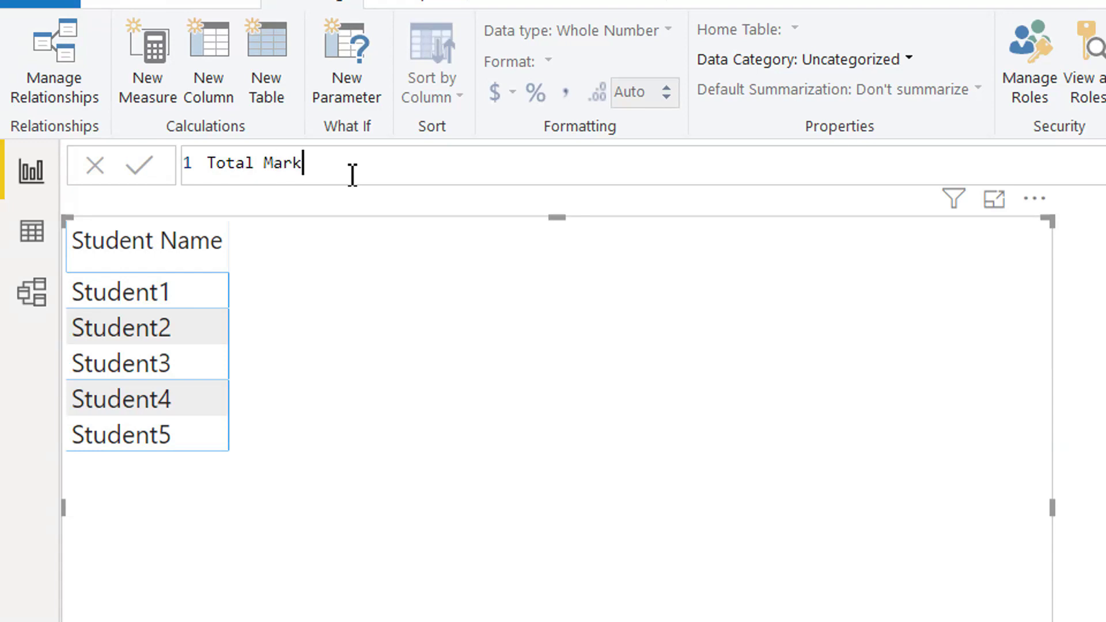
{"action": "type", "text": "s = "}
{"action": "type", "text": "SUM"}
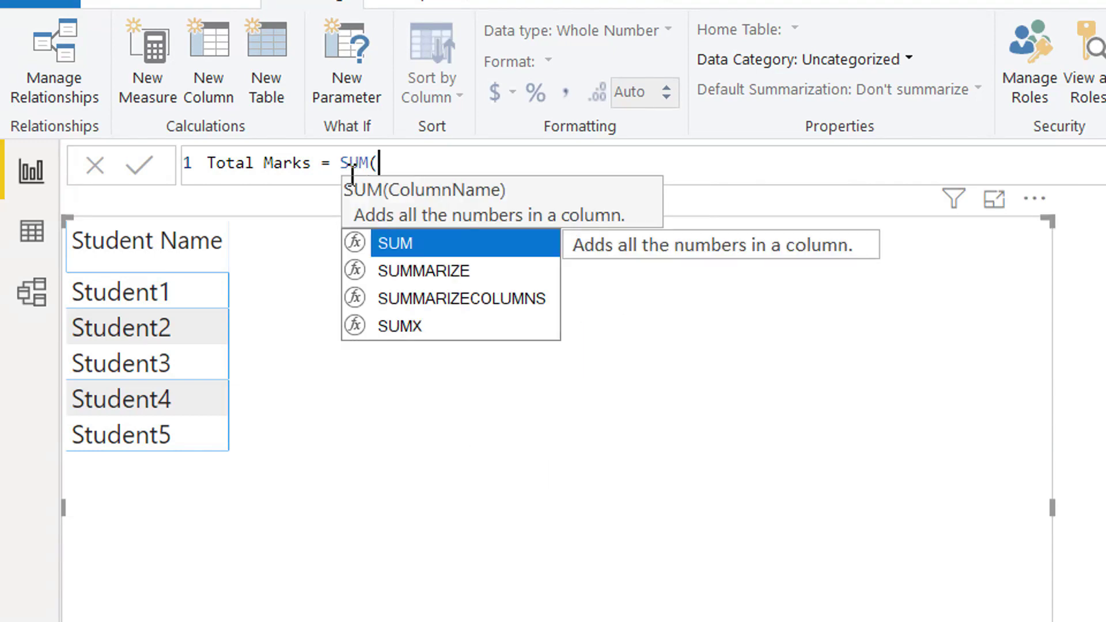
{"action": "type", "text": "("}
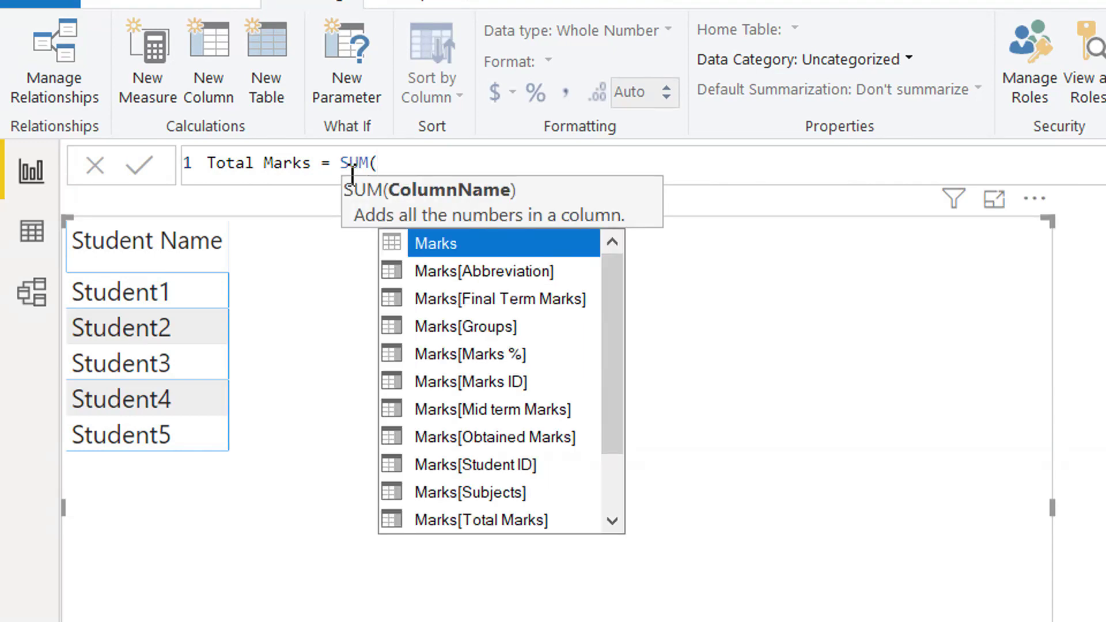
{"action": "type", "text": "t"}
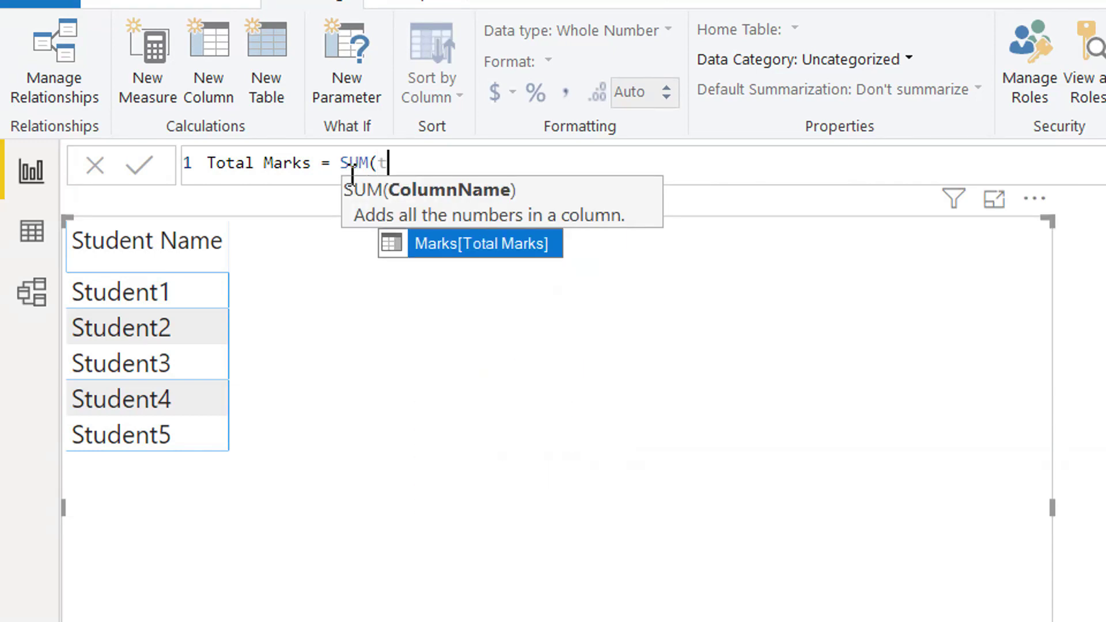
{"action": "type", "text": "ota"}
{"action": "key", "text": "Tab"}
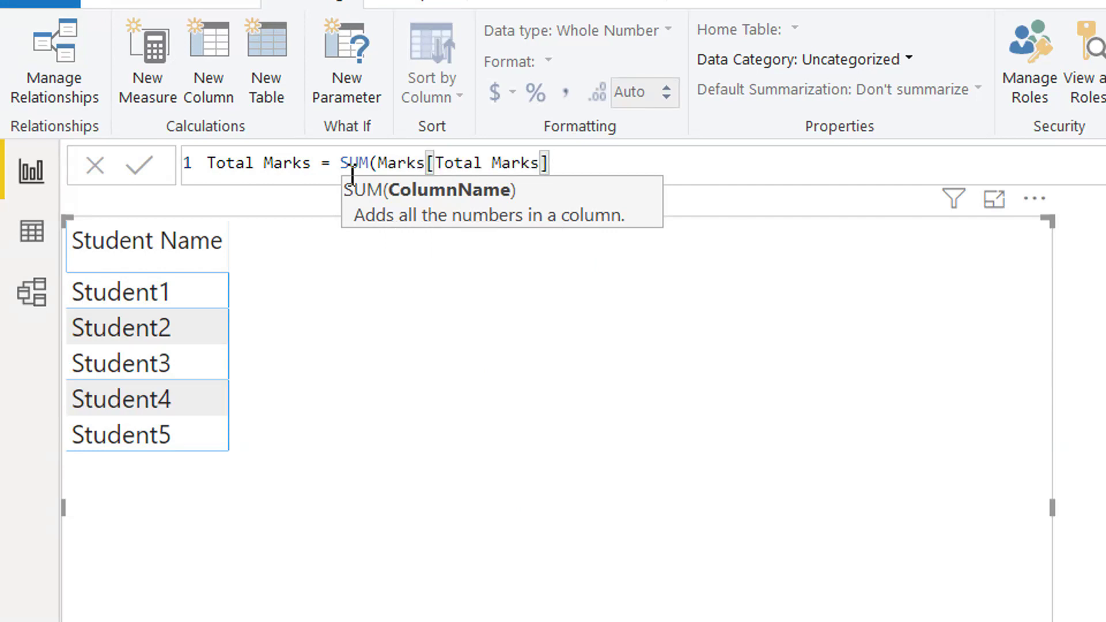
{"action": "type", "text": ")"}
{"action": "key", "text": "Return"}
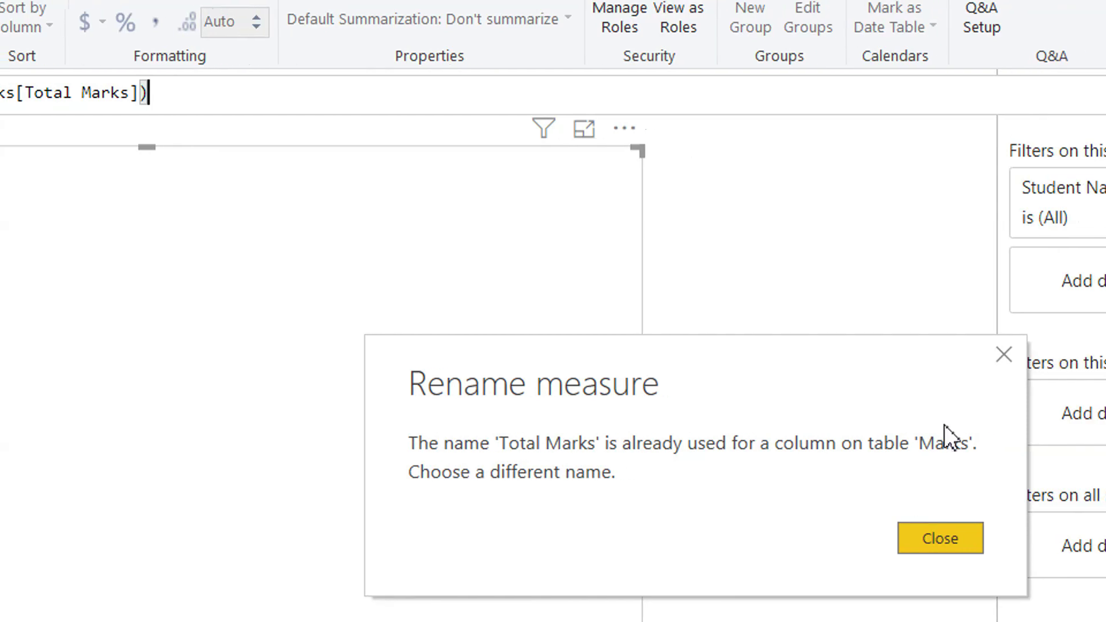
{"action": "left_click", "coordinate": [963, 355]}
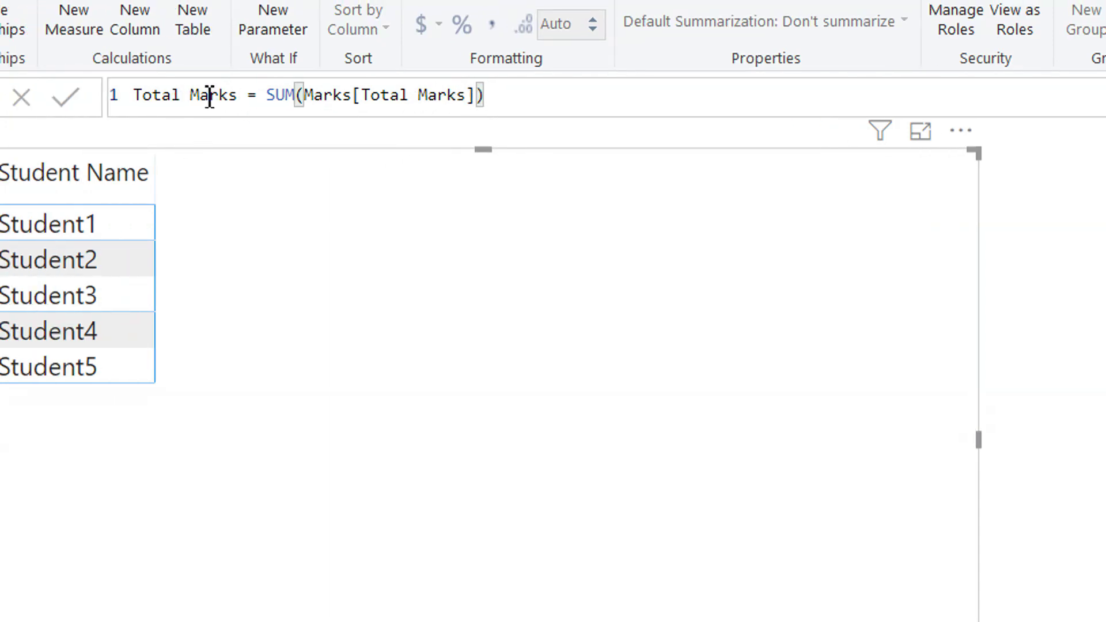
- Rename the conflicting SUM(Marks[Total Marks]) measure to Marks Total
{"action": "left_click_drag", "start_coordinate": [189, 95], "coordinate": [166, 96]}
{"action": "key", "text": "BackSpace"}
{"action": "key", "text": "Right"}
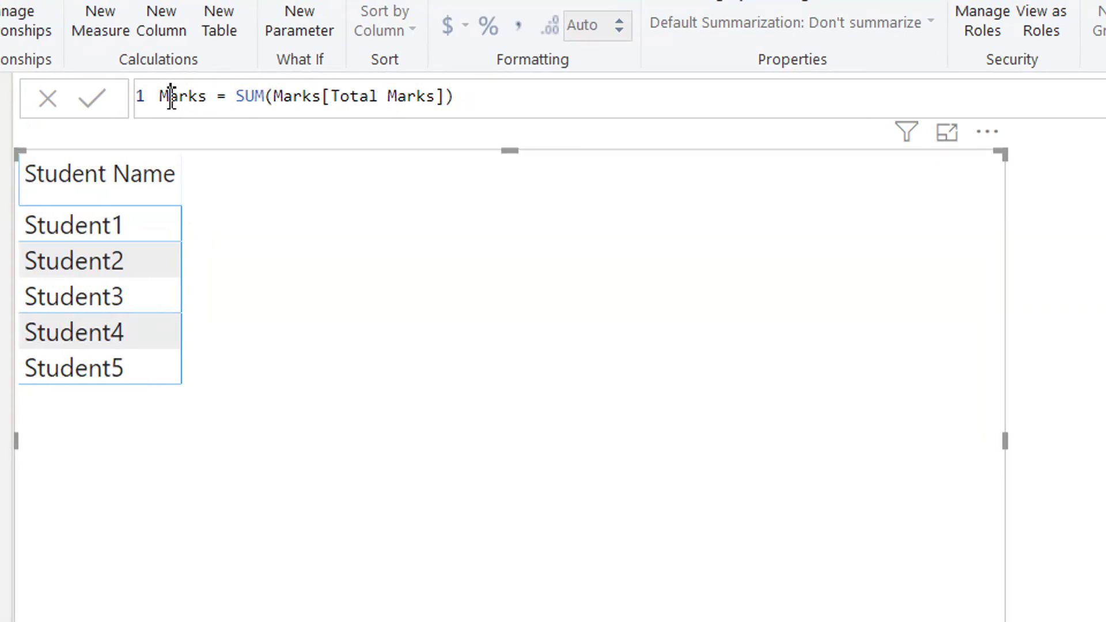
{"action": "key", "text": "Right"}
{"action": "key", "text": "Right"}
{"action": "key", "text": "Right"}
{"action": "key", "text": "Right"}
{"action": "type", "text": "T"}
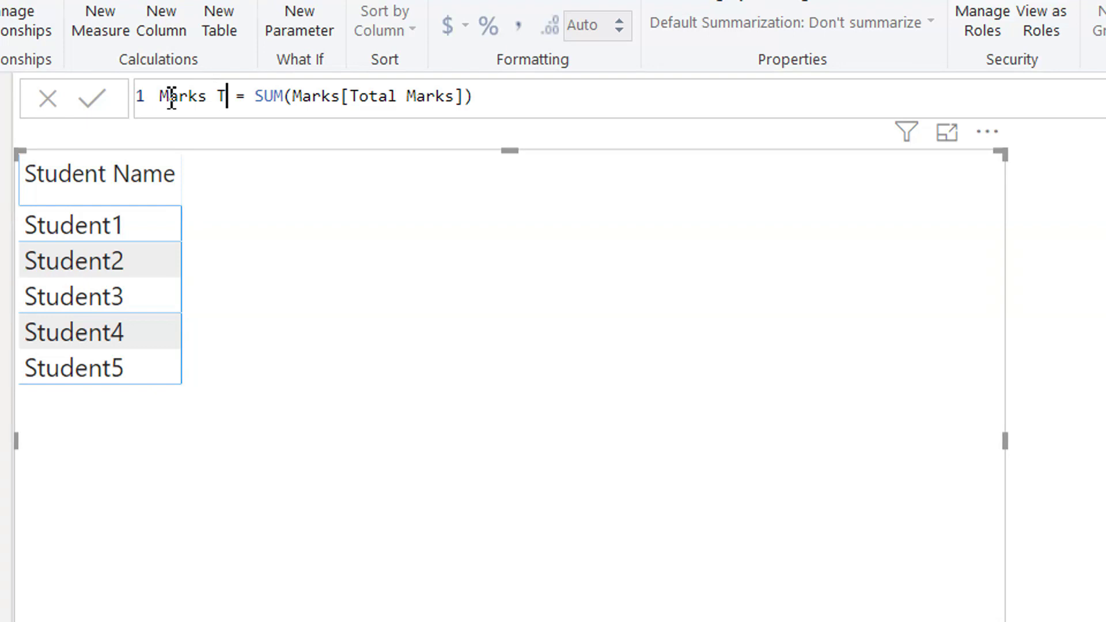
{"action": "type", "text": "otal"}
{"action": "key", "text": "Return"}
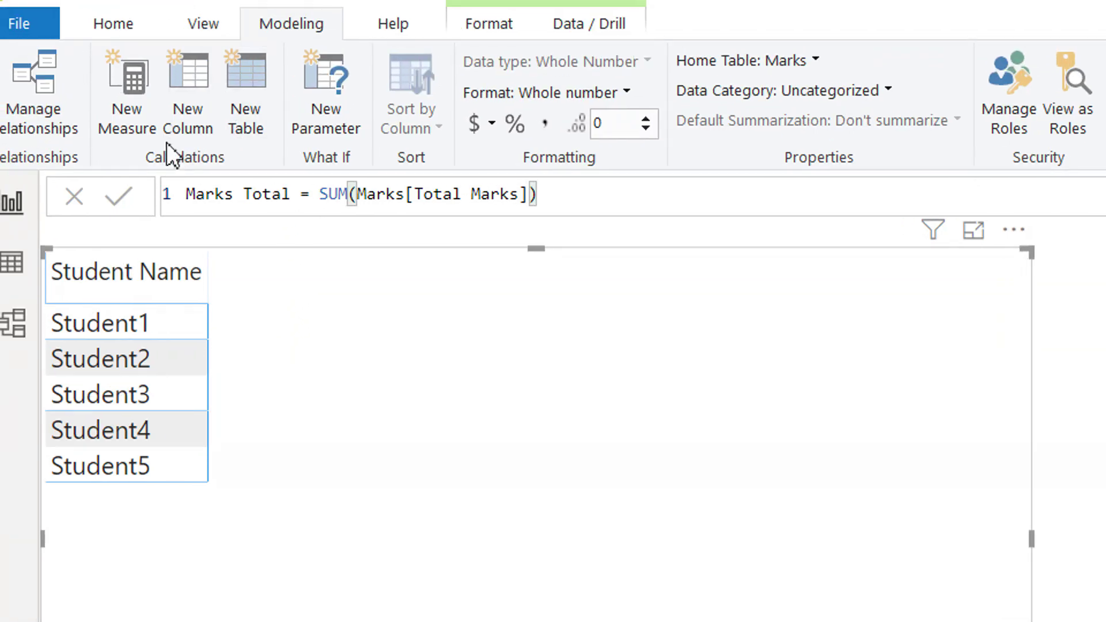
- Define the measure Student Marks % = [Total obtained Marks] / [Marks Total]
{"action": "left_click", "coordinate": [123, 130]}
{"action": "type", "text": "St"}
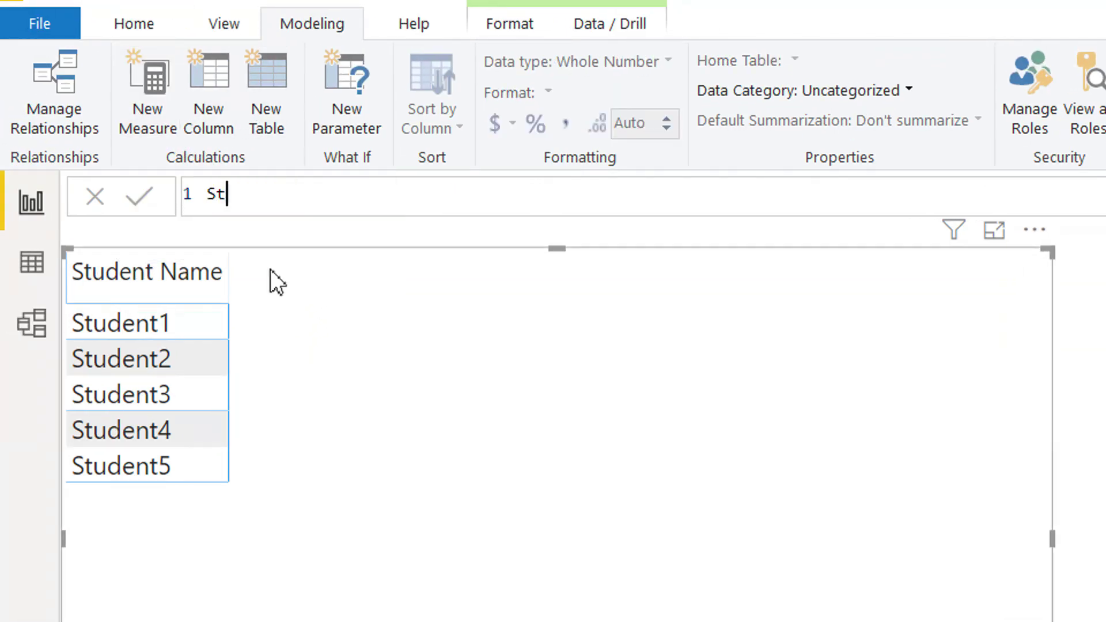
{"action": "type", "text": "udent Marks"}
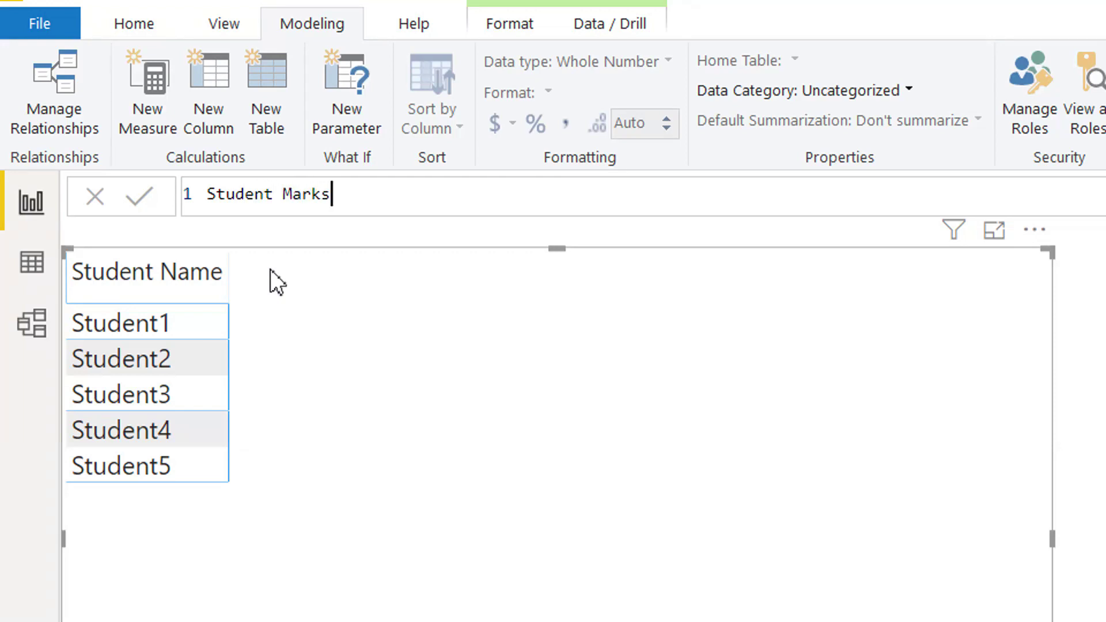
{"action": "type", "text": " % "}
{"action": "type", "text": ")"}
{"action": "key", "text": "BackSpace"}
{"action": "type", "text": "= tot"}
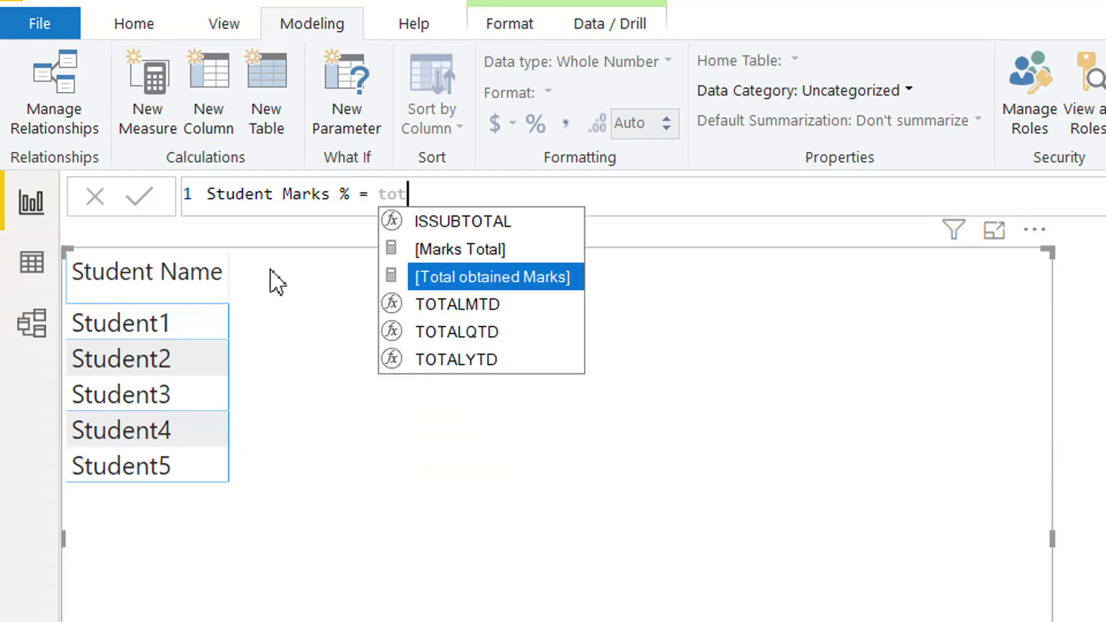
{"action": "type", "text": "a"}
{"action": "key", "text": "Tab"}
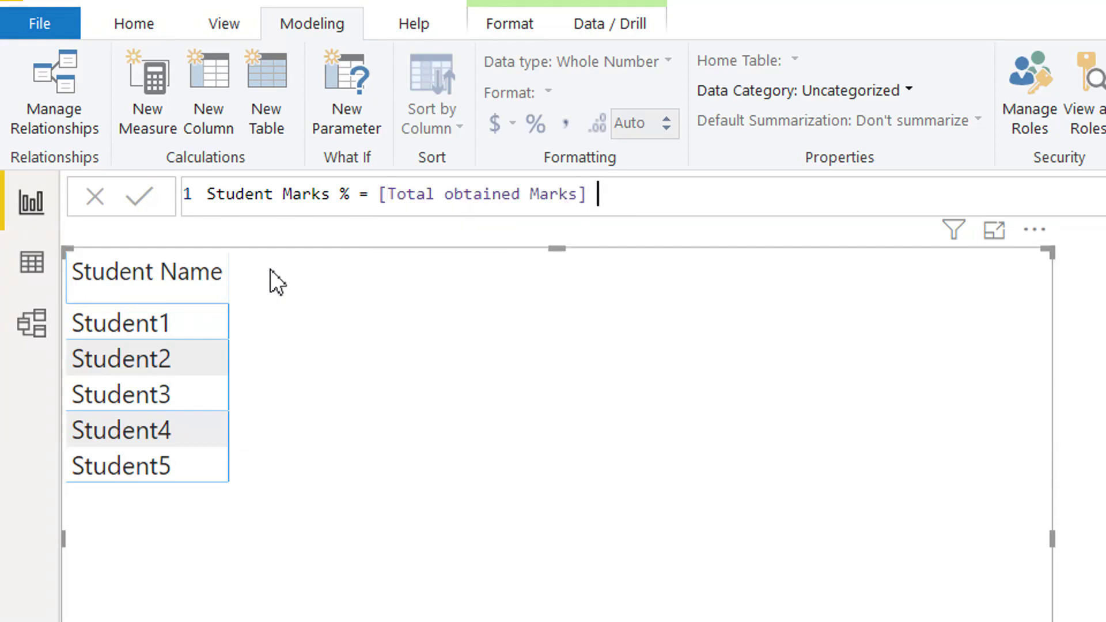
{"action": "type", "text": "/ "}
{"action": "type", "text": "m"}
{"action": "type", "text": "ar"}
{"action": "key", "text": "Tab"}
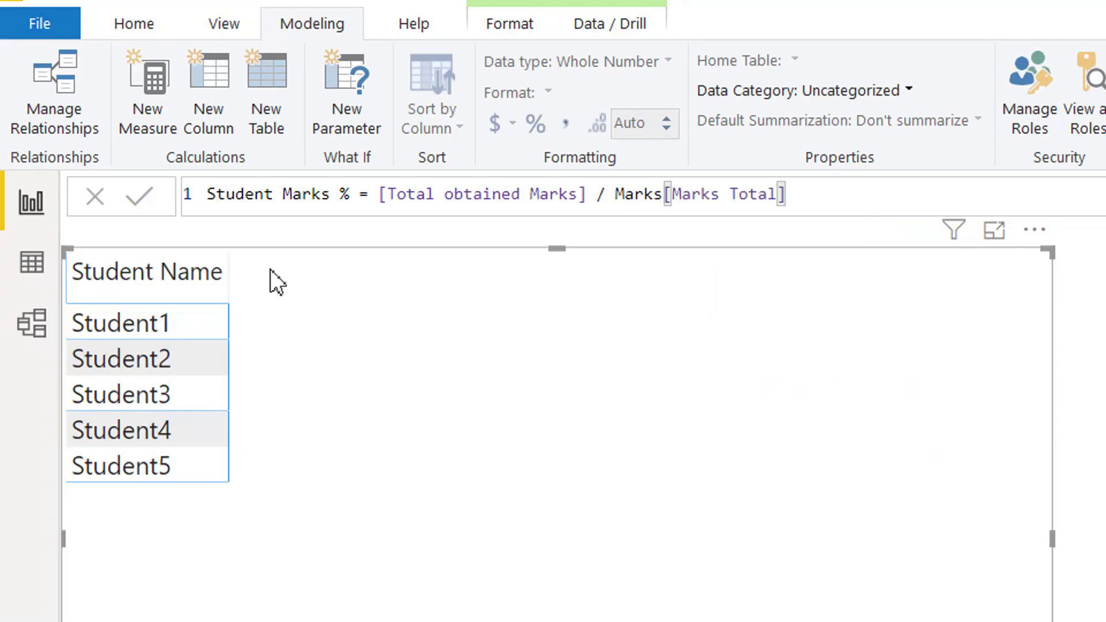
{"action": "key", "text": "Return"}
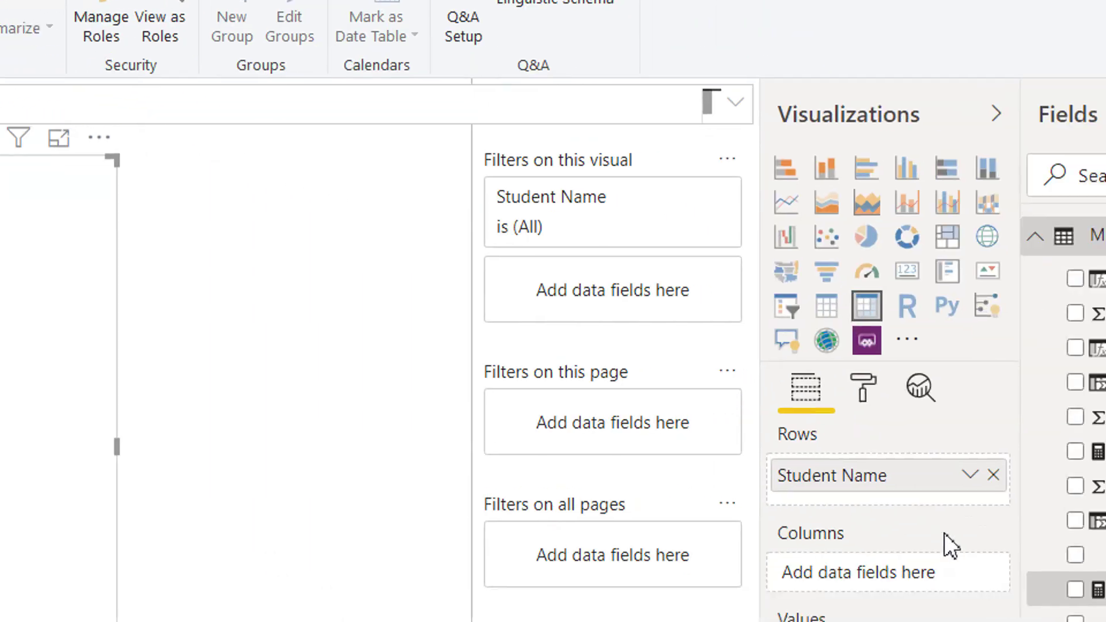
- Add Student Marks % to the table visual and format it as a percentage
{"action": "left_click", "coordinate": [941, 530]}
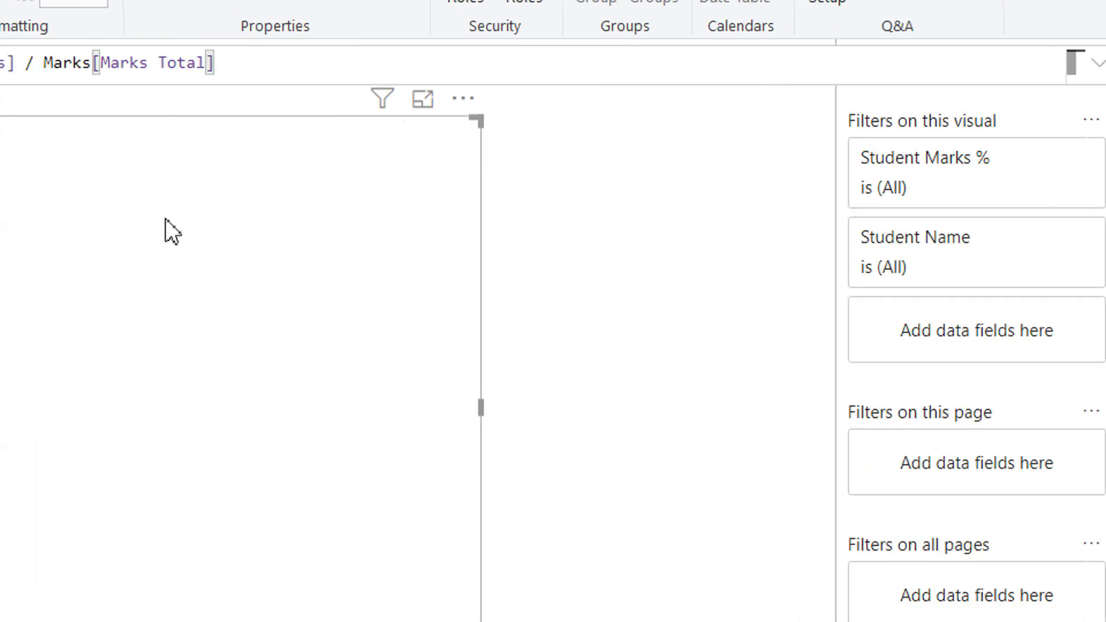
{"action": "left_click", "coordinate": [246, 125]}
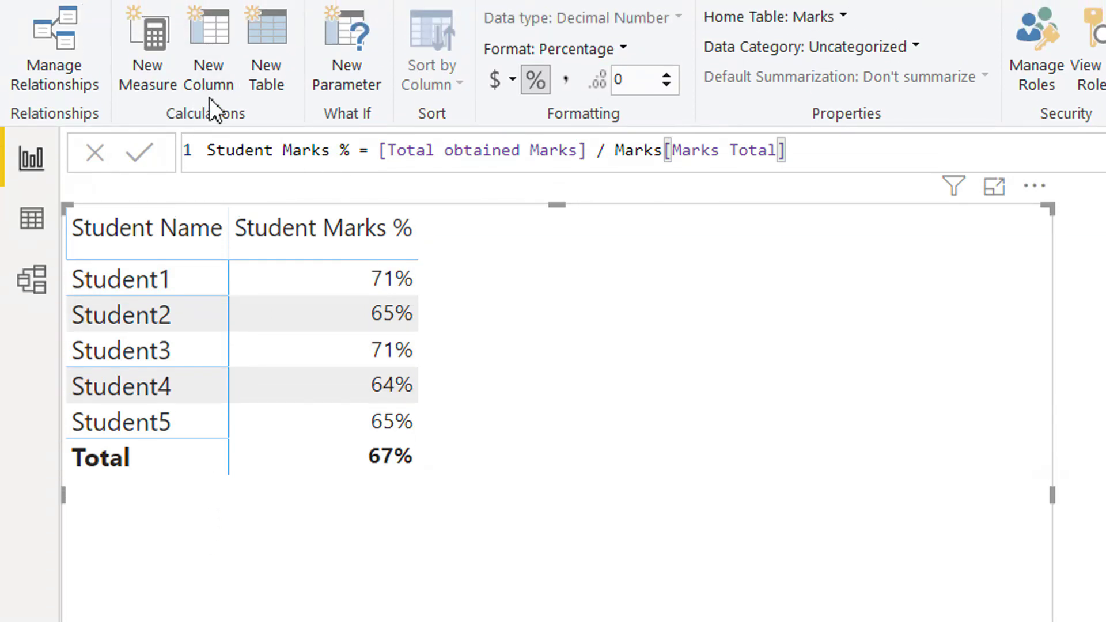
{"action": "left_click", "coordinate": [164, 95]}
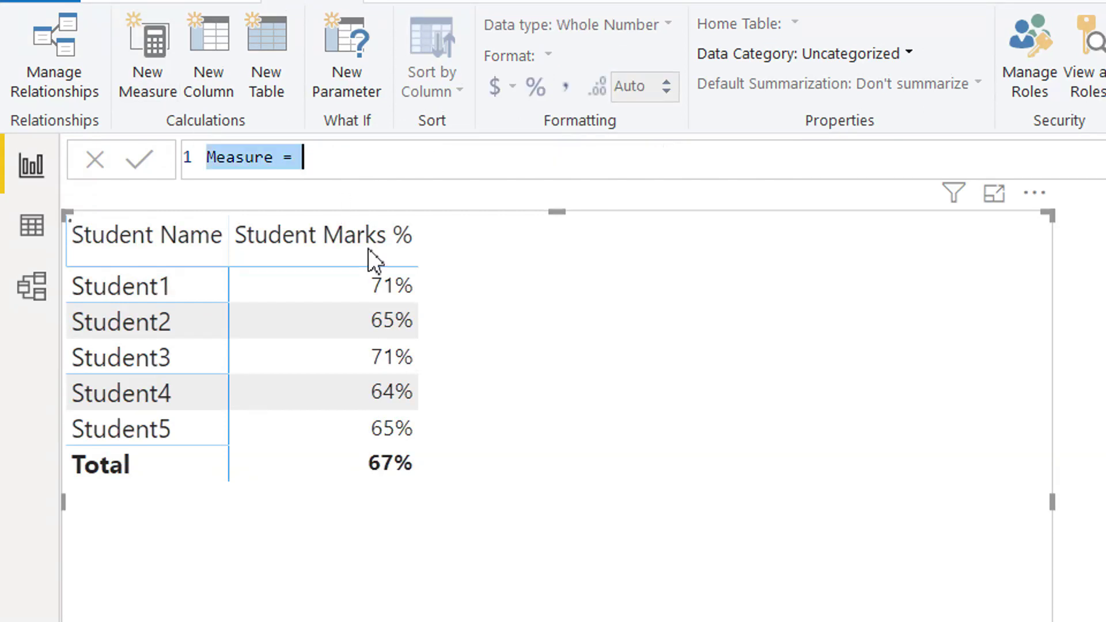
{"action": "type", "text": "Rati"}
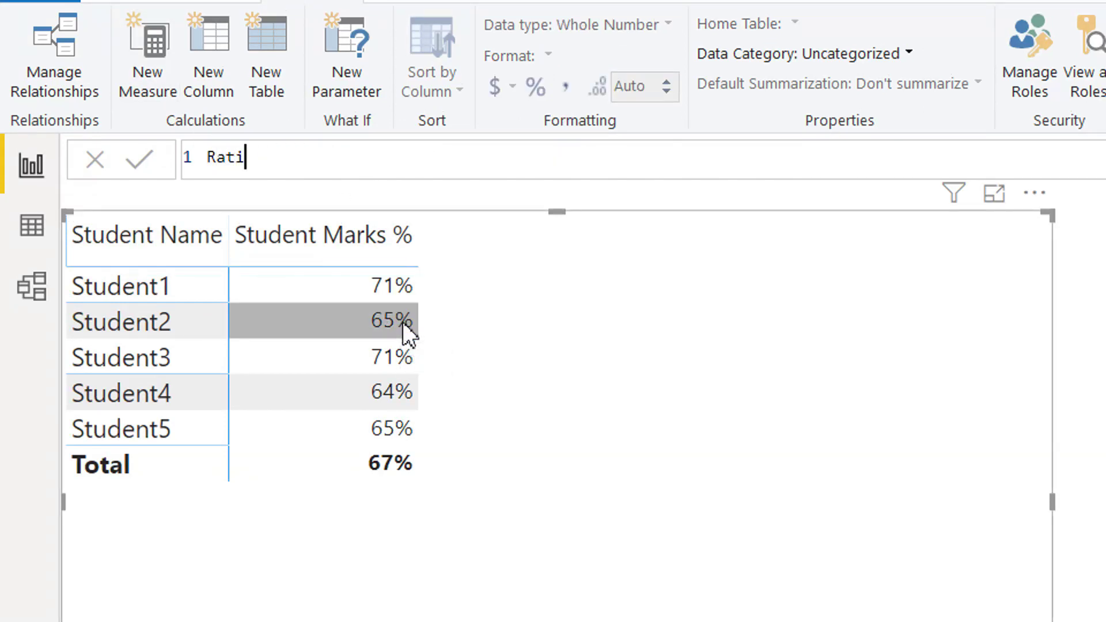
{"action": "type", "text": "ng = "}
{"action": "type", "text": "IF(s"}
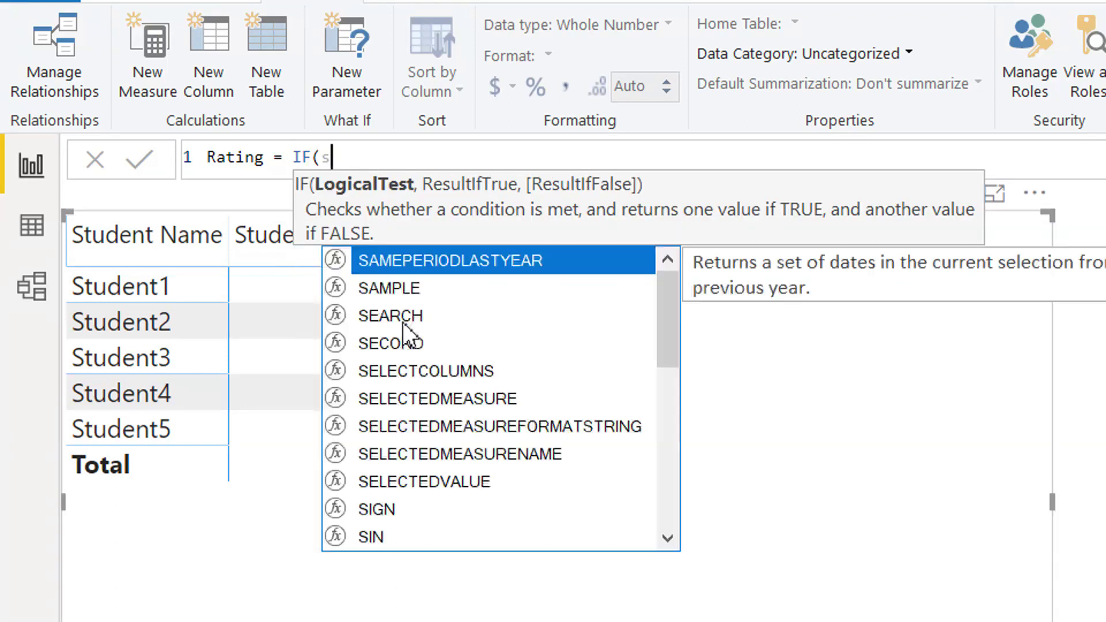
{"action": "type", "text": "tu"}
- Define Rating = IF([Student Marks %] > 0.65, "A", "B") and add it to the table
{"action": "key", "text": "Tab"}
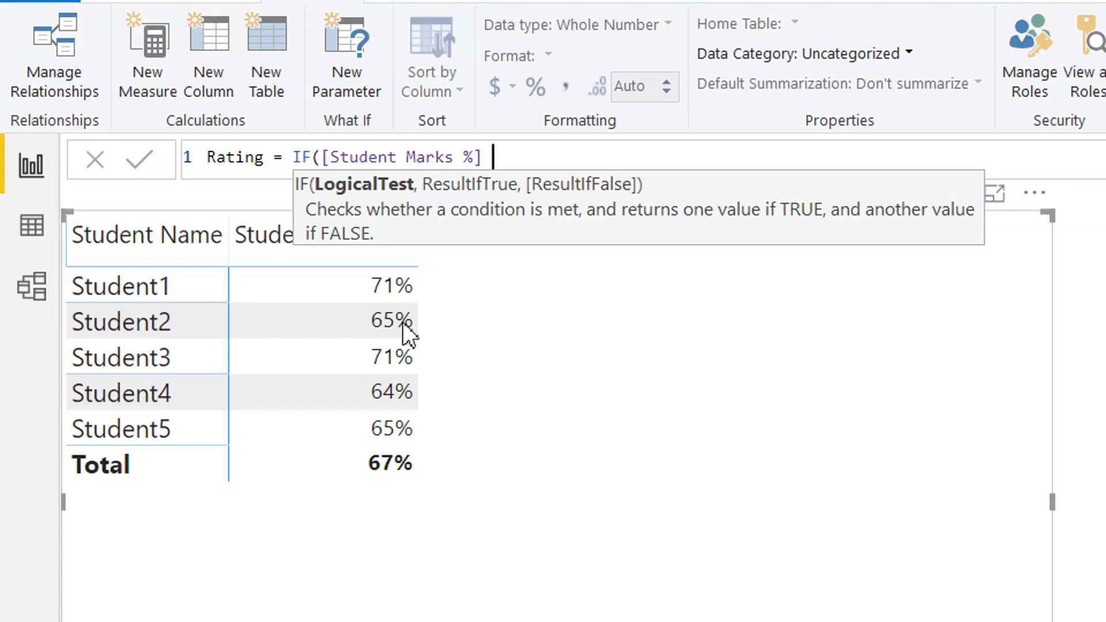
{"action": "type", "text": "> 0."}
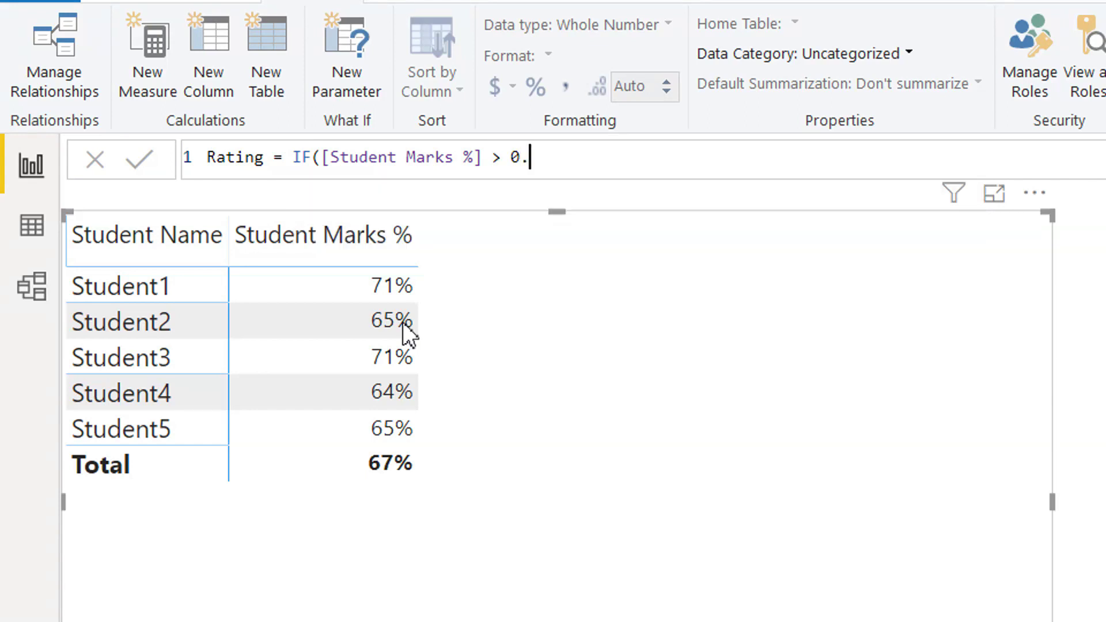
{"action": "type", "text": "65"}
{"action": "type", "text": " , "}
{"action": "type", "text": "\"\""}
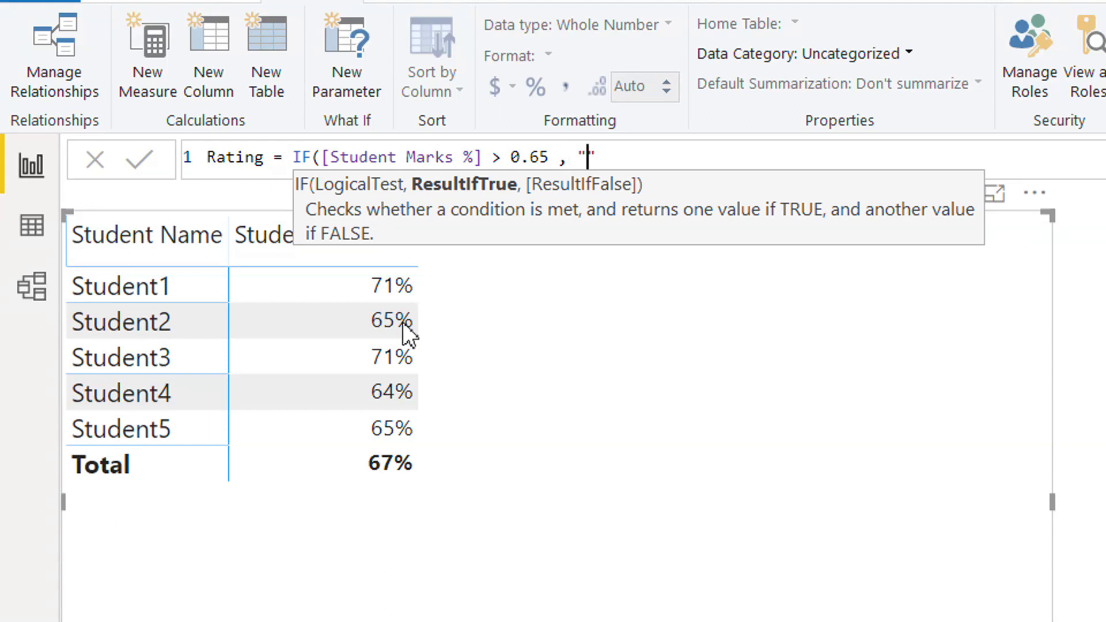
{"action": "type", "text": "A\""}
{"action": "type", "text": ",\""}
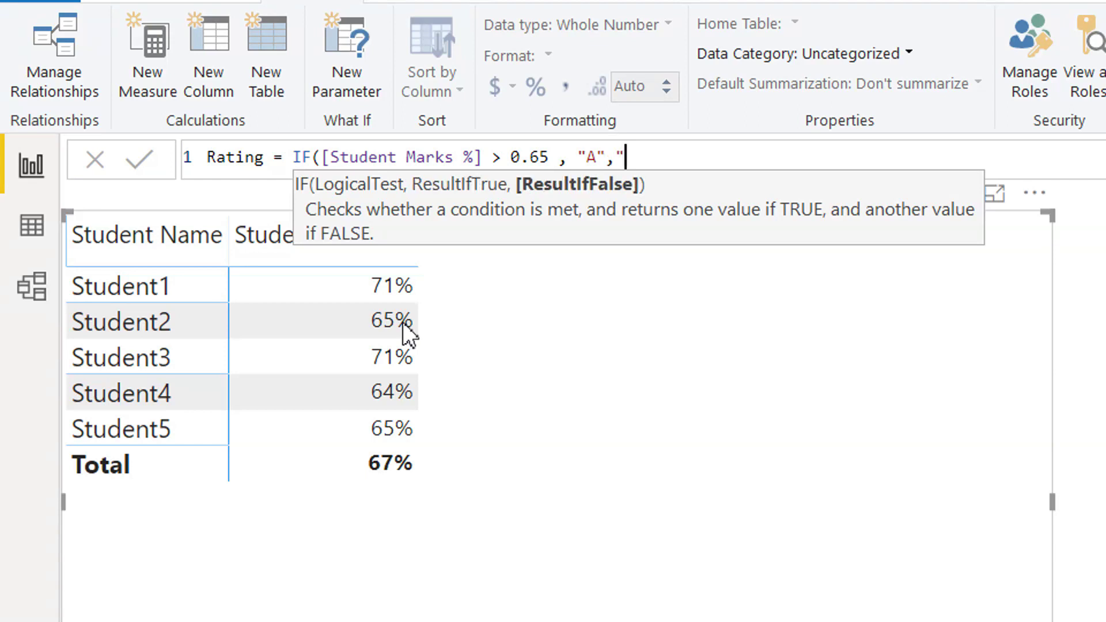
{"action": "type", "text": "B"}
{"action": "type", "text": ")"}
{"action": "key", "text": "Return"}
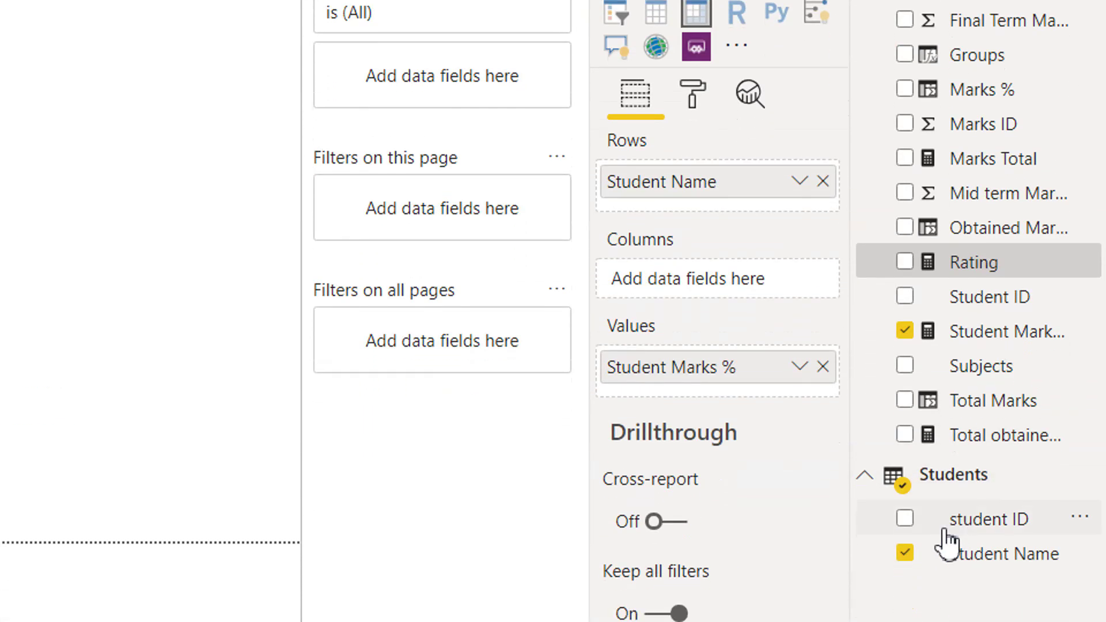
{"action": "left_click", "coordinate": [904, 262]}
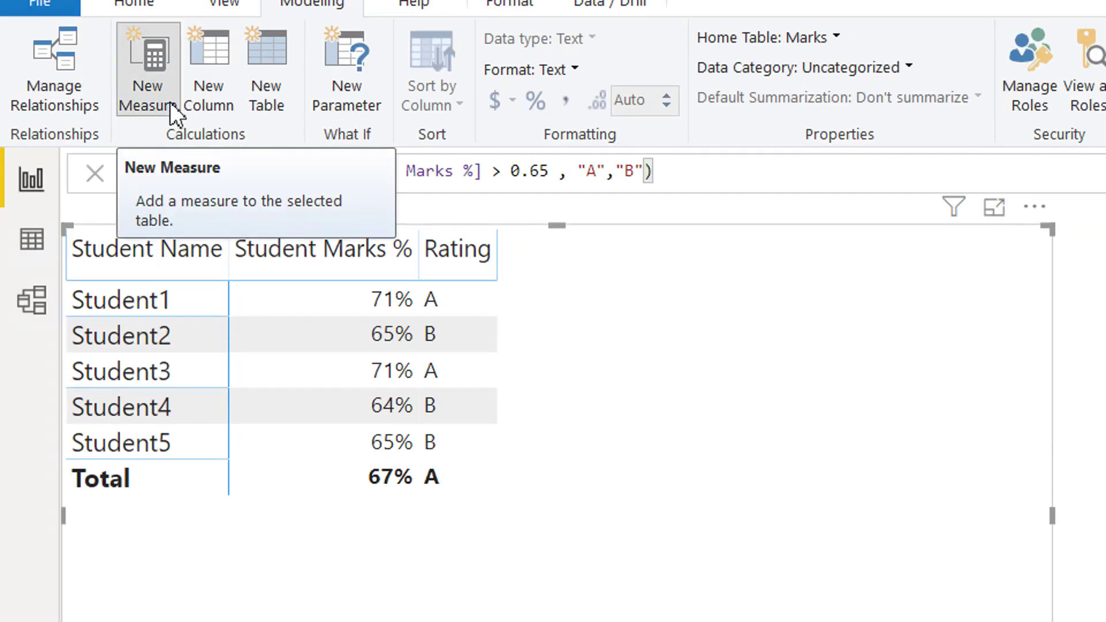
{"action": "left_click", "coordinate": [176, 102]}
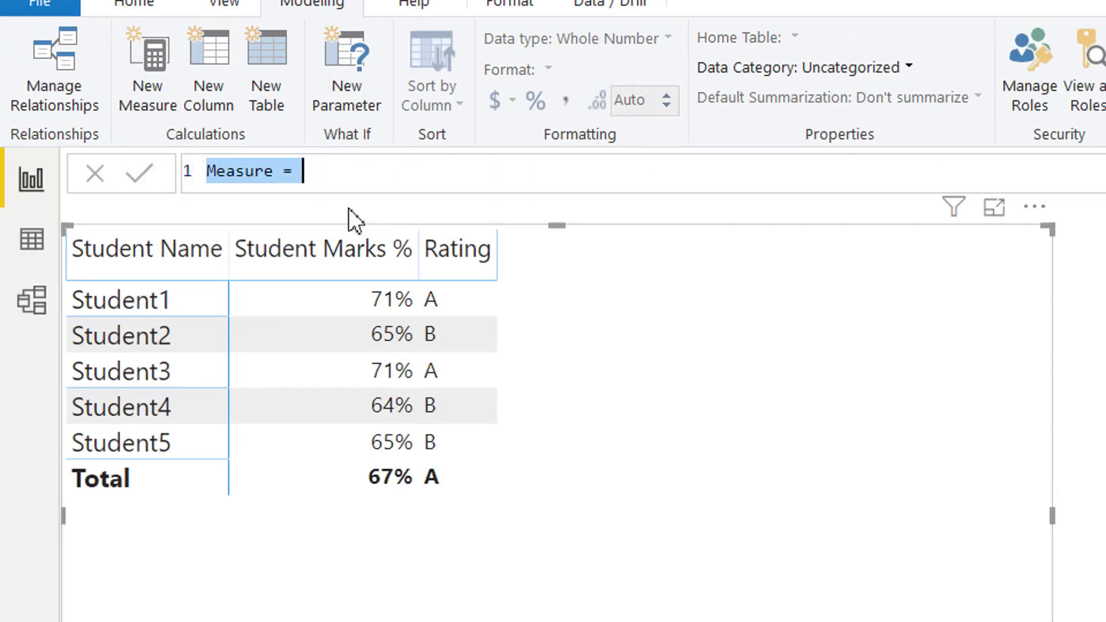
{"action": "type", "text": "Rating "}
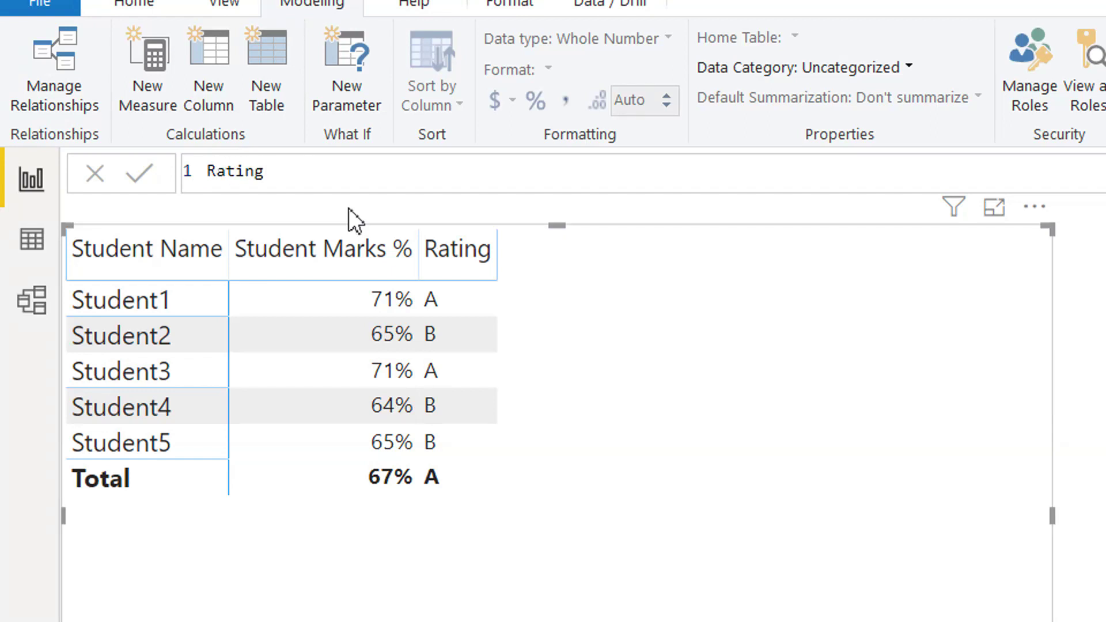
{"action": "type", "text": "with"}
- Name the measure Rating w Variables and add VAR obtainedMarks summing mid and final term marks
{"action": "key", "text": "BackSpace"}
{"action": "key", "text": "BackSpace"}
{"action": "key", "text": "BackSpace"}
{"action": "type", "text": "Vari"}
{"action": "type", "text": "ables ="}
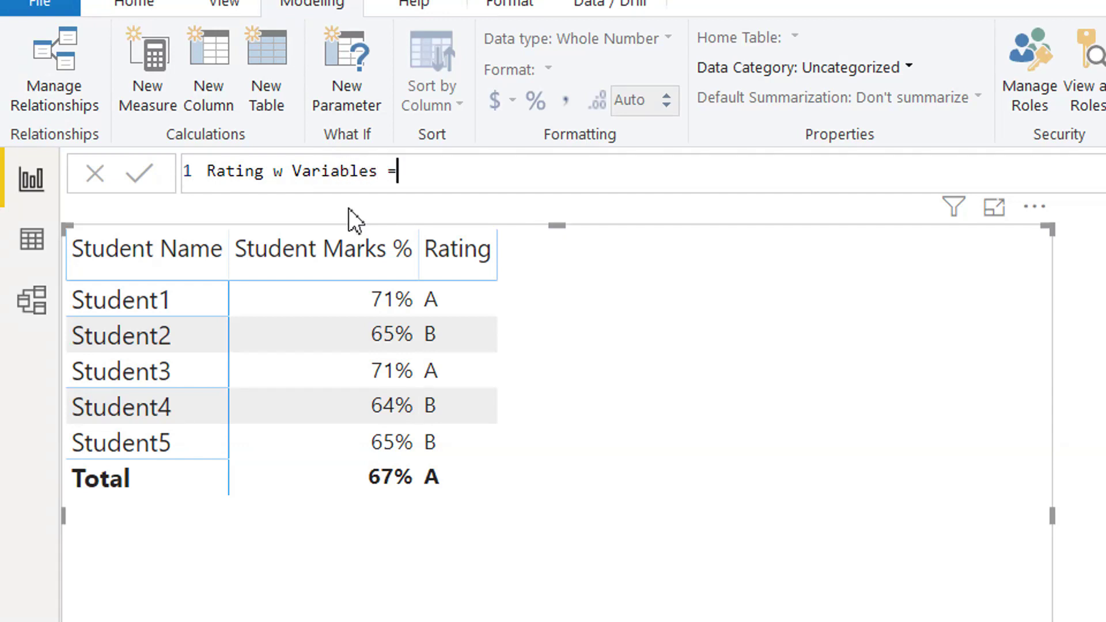
{"action": "key", "text": "shift+Return"}
{"action": "type", "text": "VAR"}
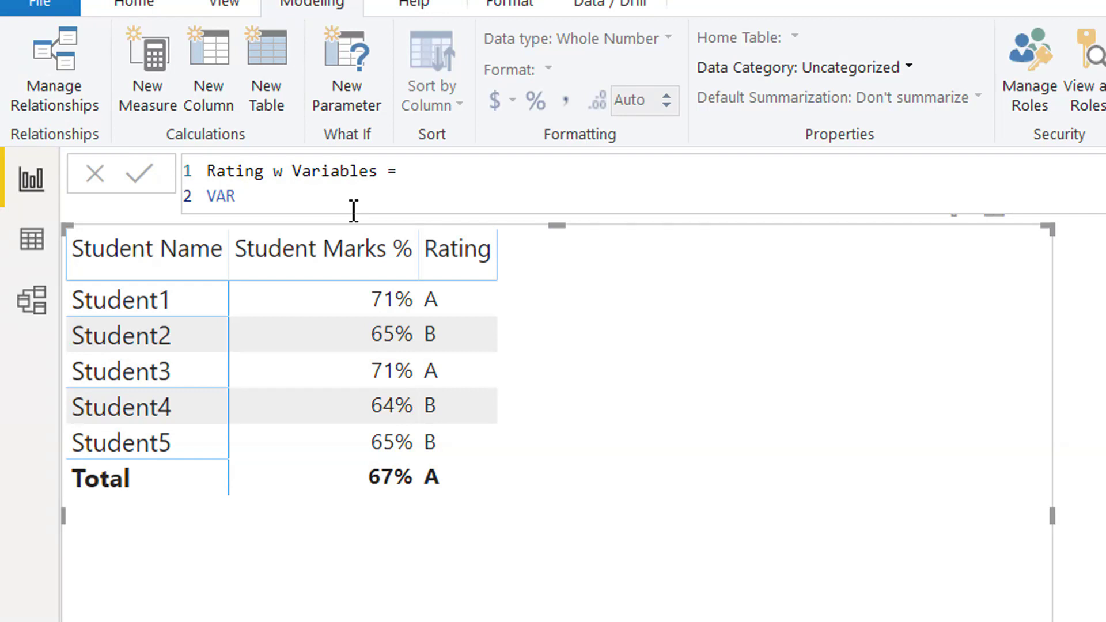
{"action": "type", "text": "obt"}
{"action": "type", "text": "ainedMar"}
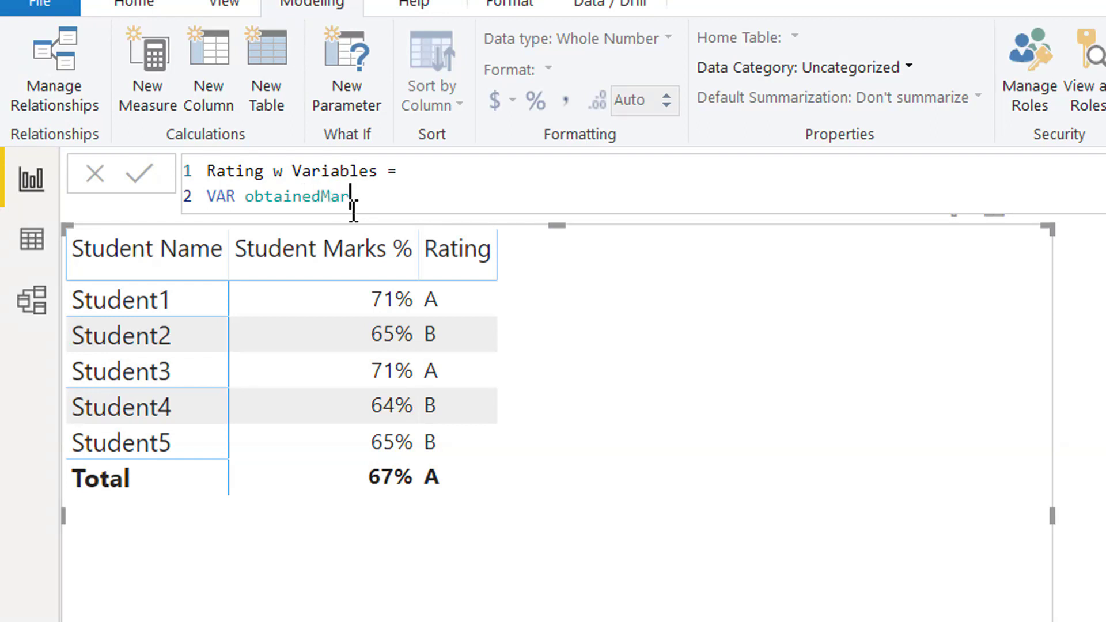
{"action": "type", "text": "ks = "}
{"action": "type", "text": "sumx"}
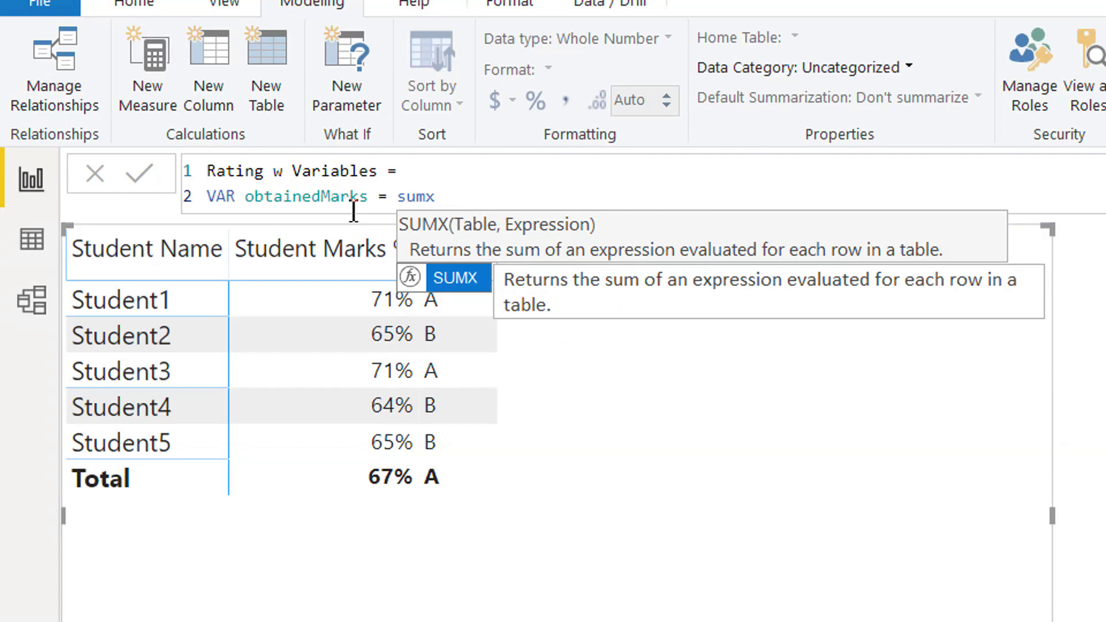
{"action": "type", "text": "("}
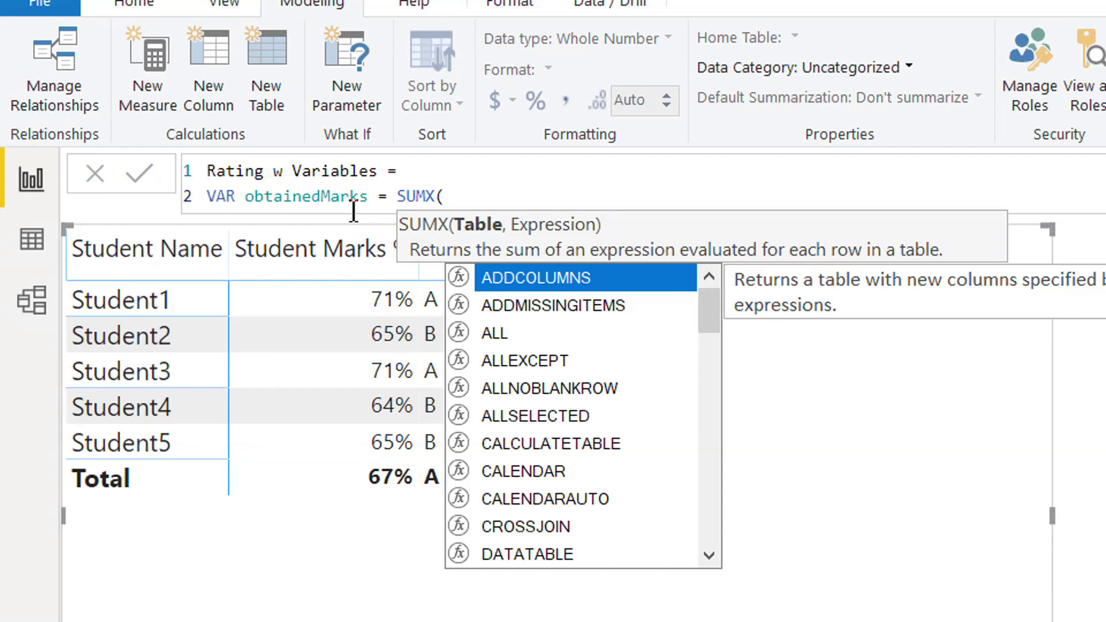
{"action": "type", "text": "mark"}
{"action": "key", "text": "Tab"}
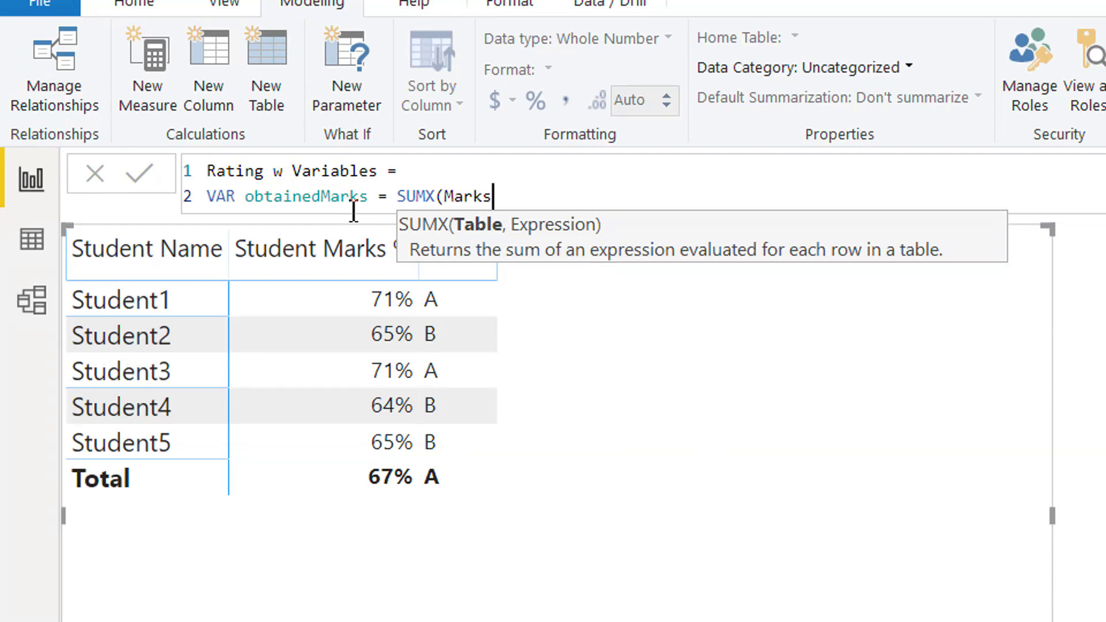
{"action": "type", "text": ", me"}
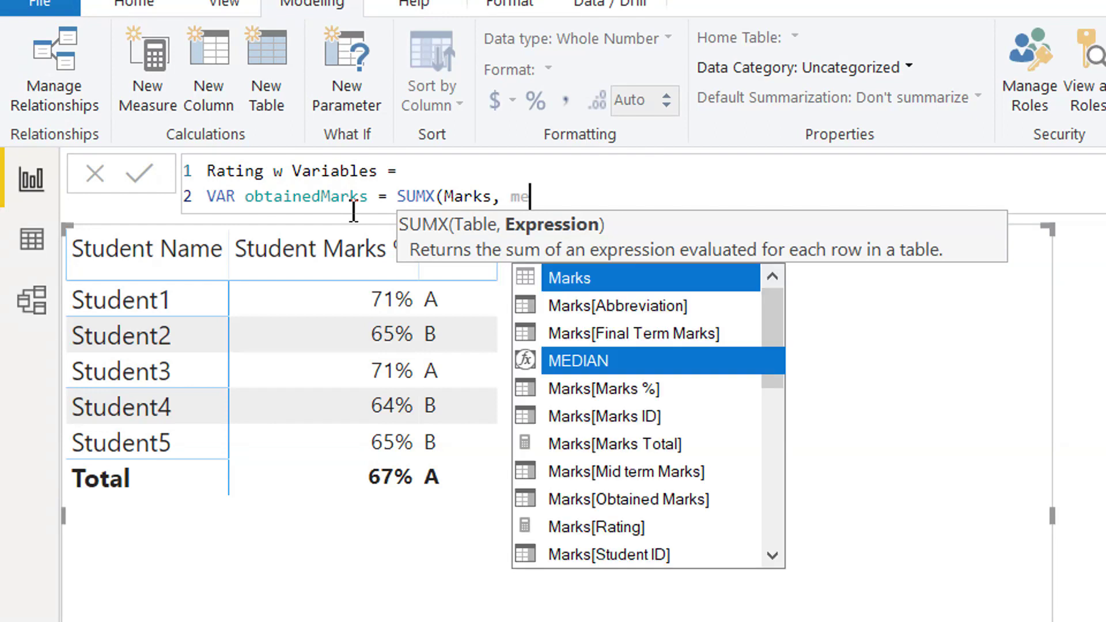
{"action": "key", "text": "BackSpace"}
{"action": "type", "text": "id"}
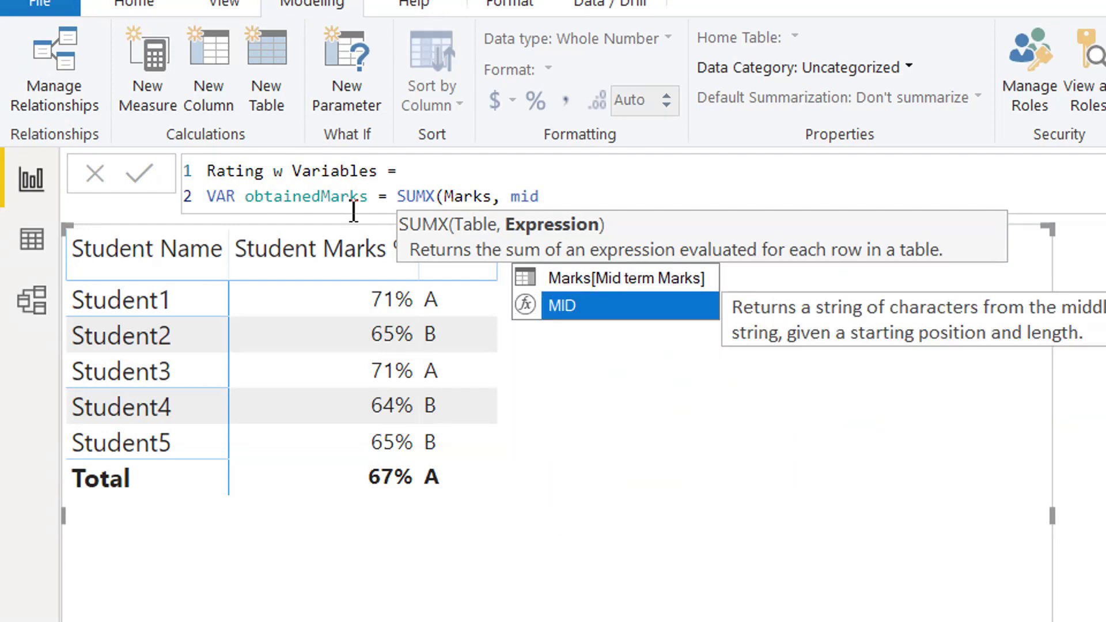
{"action": "key", "text": "Up"}
{"action": "key", "text": "Tab"}
{"action": "type", "text": "+"}
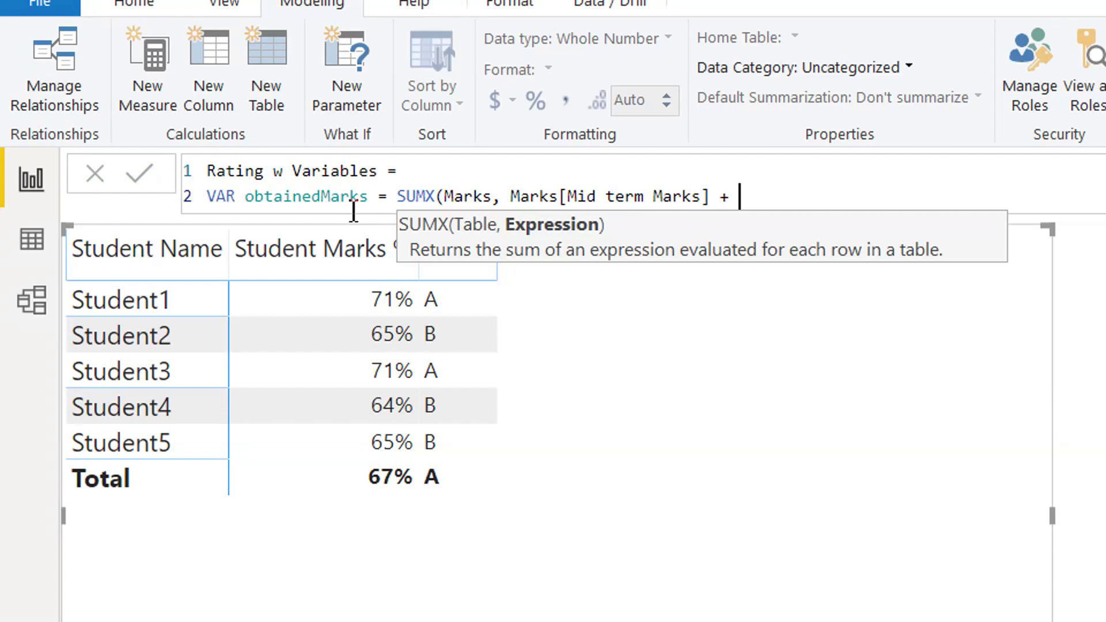
{"action": "type", "text": " fina"}
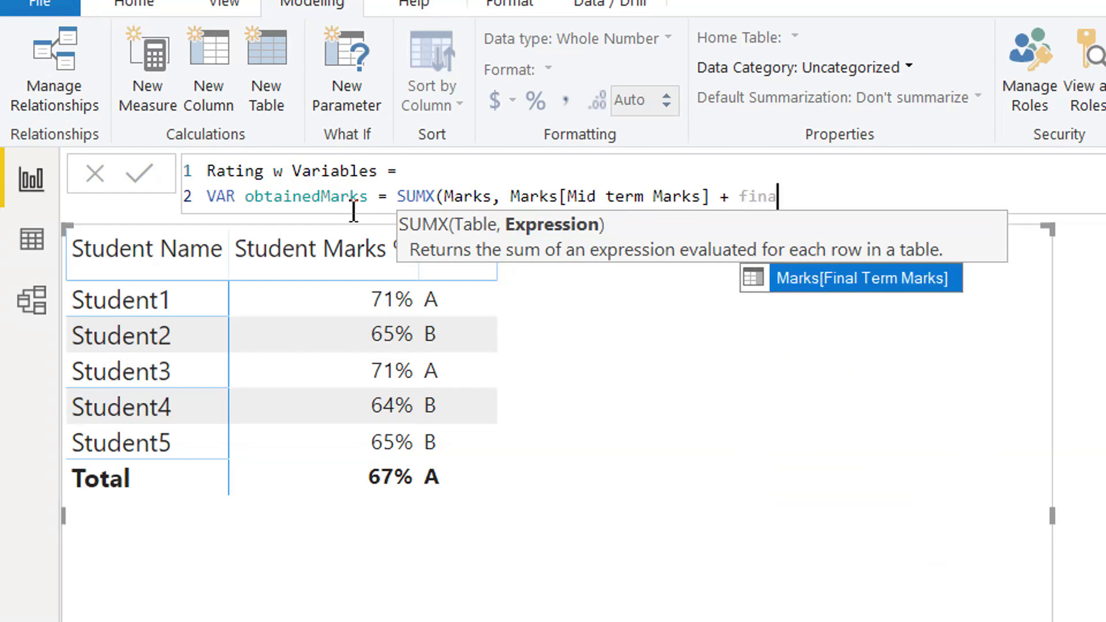
{"action": "key", "text": "Tab"}
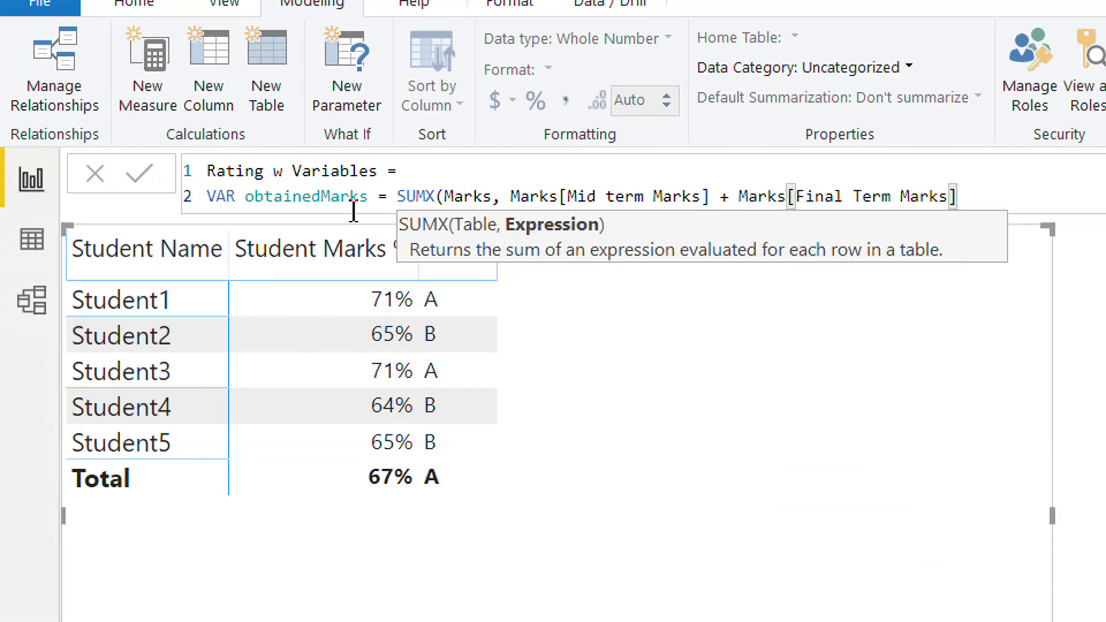
{"action": "type", "text": ")"}
- Add the variable TotalMarks = SUM(Marks[Total Marks])
{"action": "key", "text": "shift+Return"}
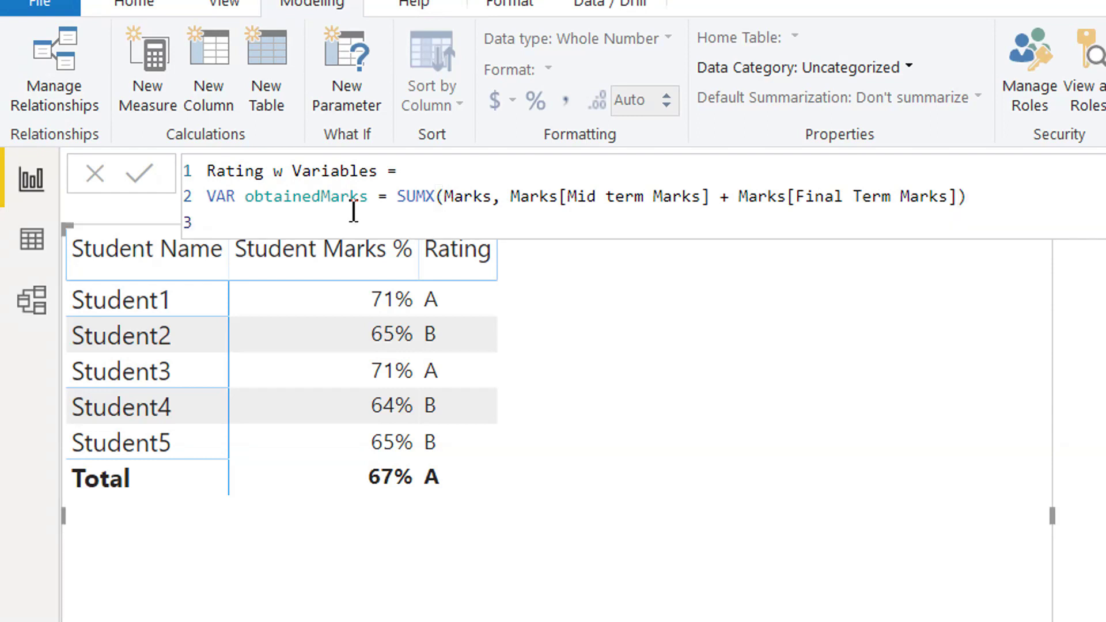
{"action": "type", "text": "VAR"}
{"action": "type", "text": " Total"}
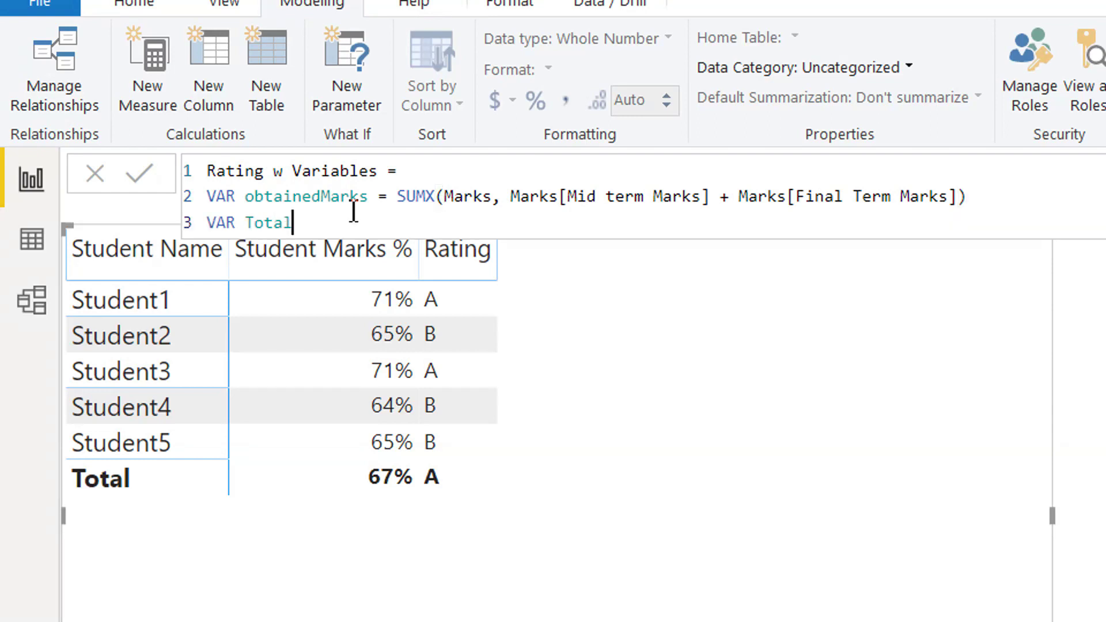
{"action": "type", "text": "Marks"}
{"action": "type", "text": " sumx("}
{"action": "key", "text": "BackSpace"}
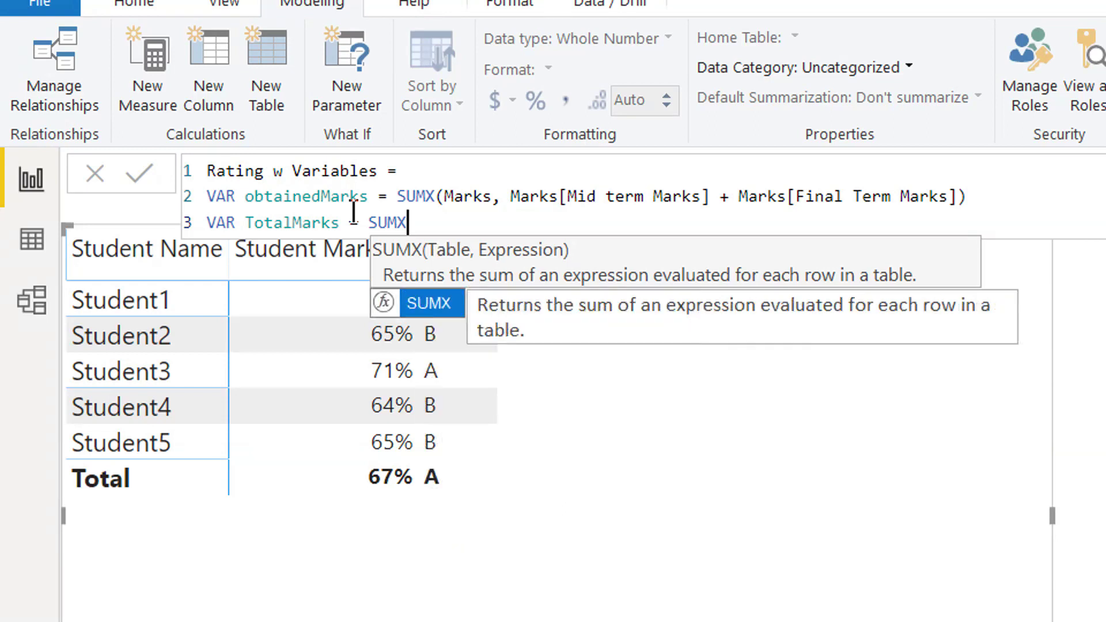
{"action": "key", "text": "BackSpace"}
{"action": "type", "text": "("}
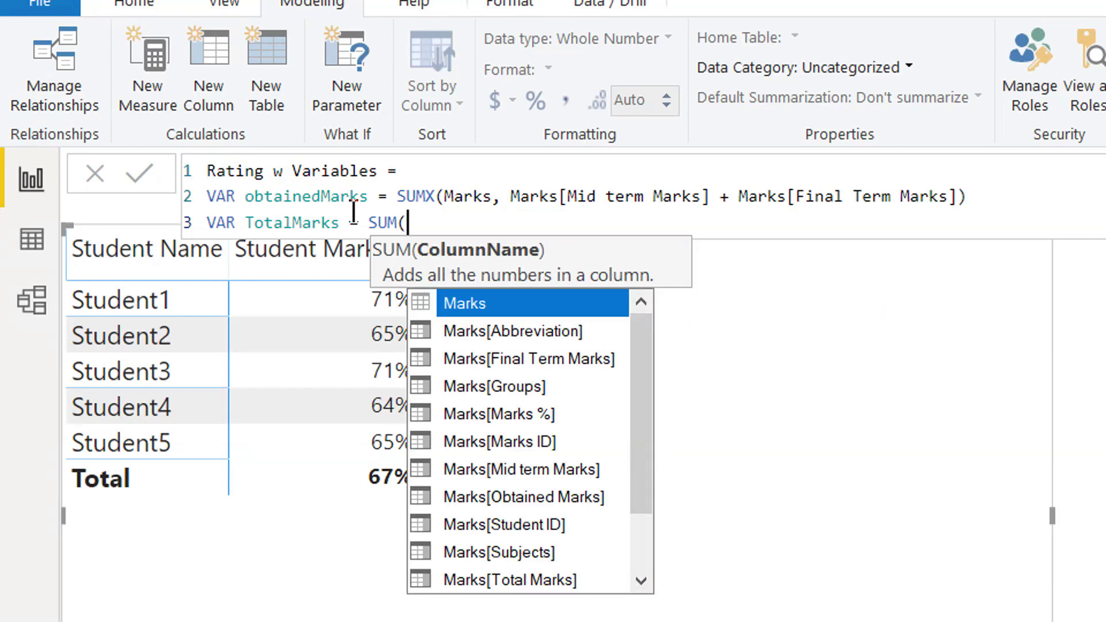
{"action": "type", "text": "tota"}
{"action": "key", "text": "Tab"}
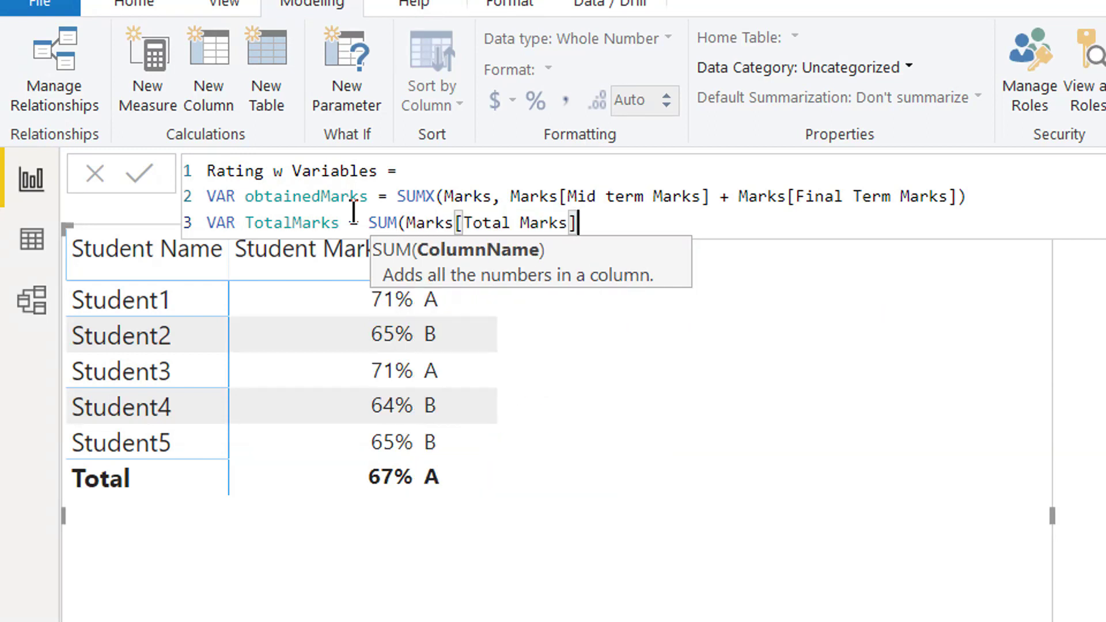
{"action": "type", "text": ")"}
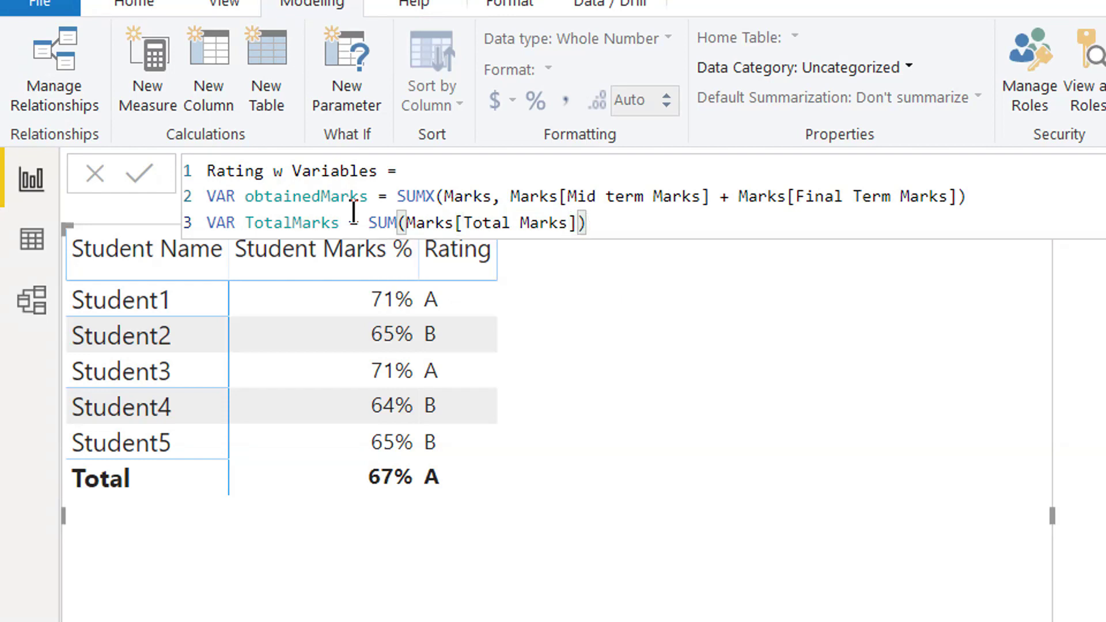
- Add the variable MarksPercentage = obtainedMarks / TotalMarks
{"action": "key", "text": "shift+Return"}
{"action": "type", "text": "VAR Marks%"}
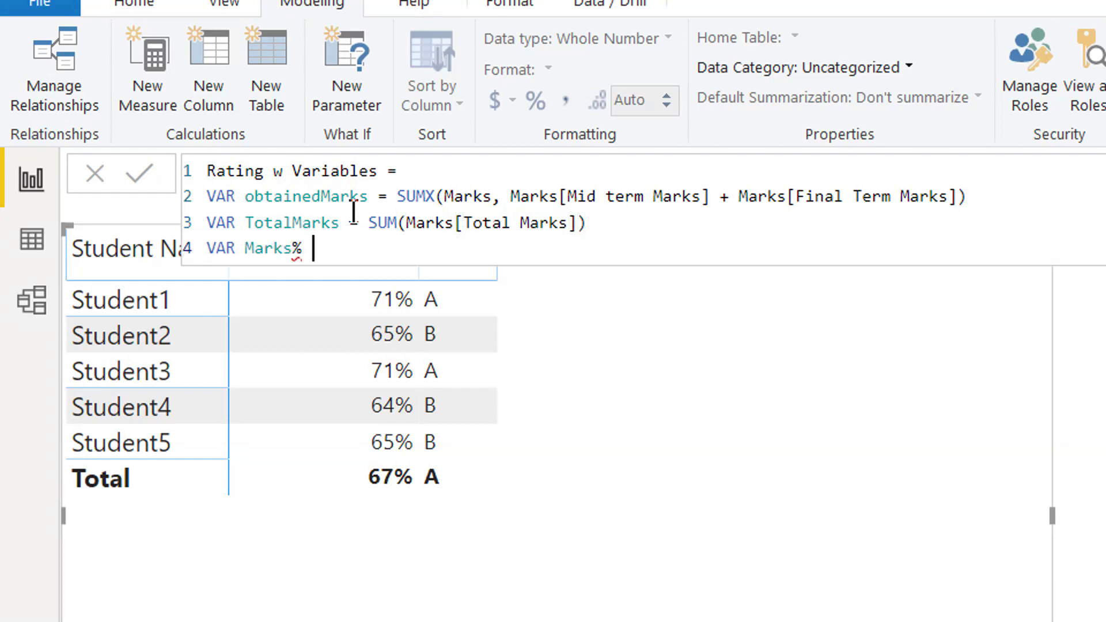
{"action": "key", "text": "BackSpace"}
{"action": "type", "text": "Perc"}
{"action": "type", "text": "entage "}
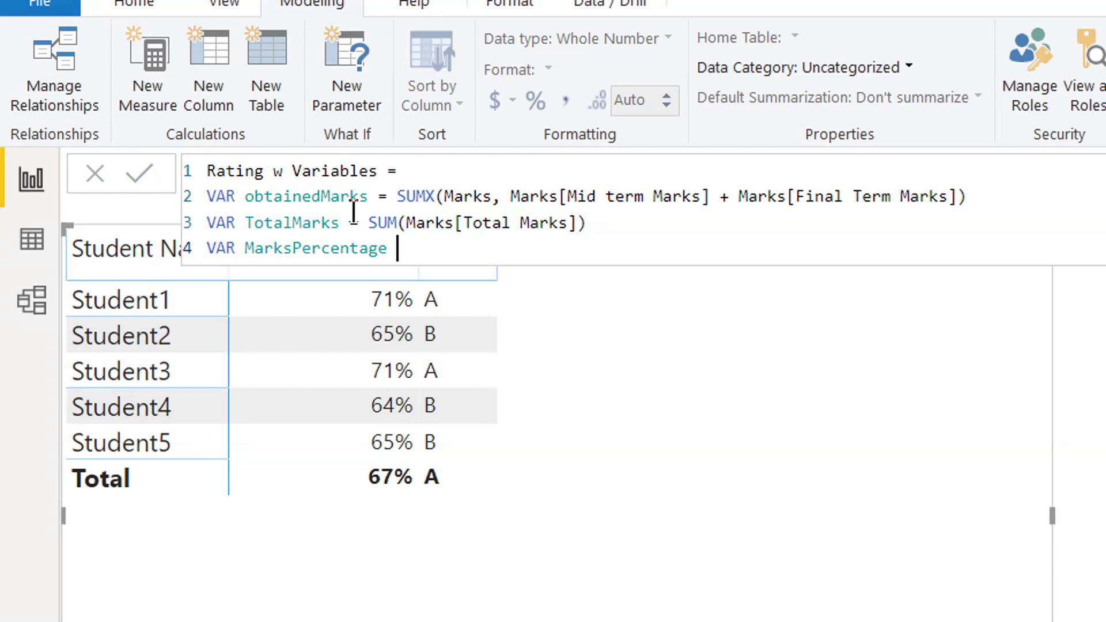
{"action": "type", "text": "="}
{"action": "type", "text": "o"}
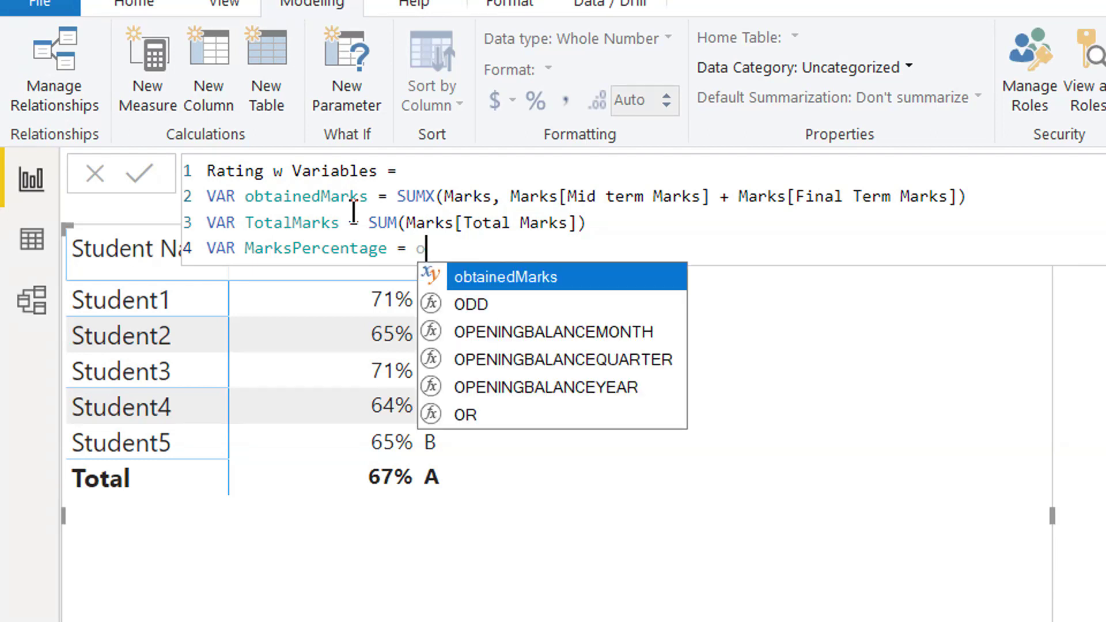
{"action": "type", "text": "bt"}
{"action": "key", "text": "Tab"}
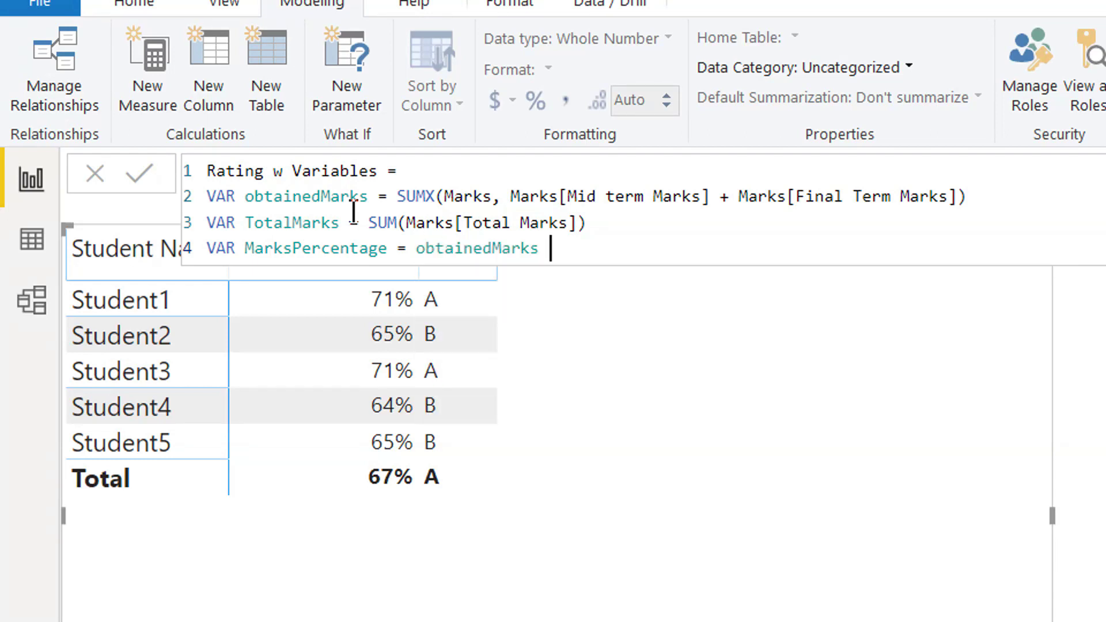
{"action": "type", "text": "/ "}
{"action": "type", "text": "tota"}
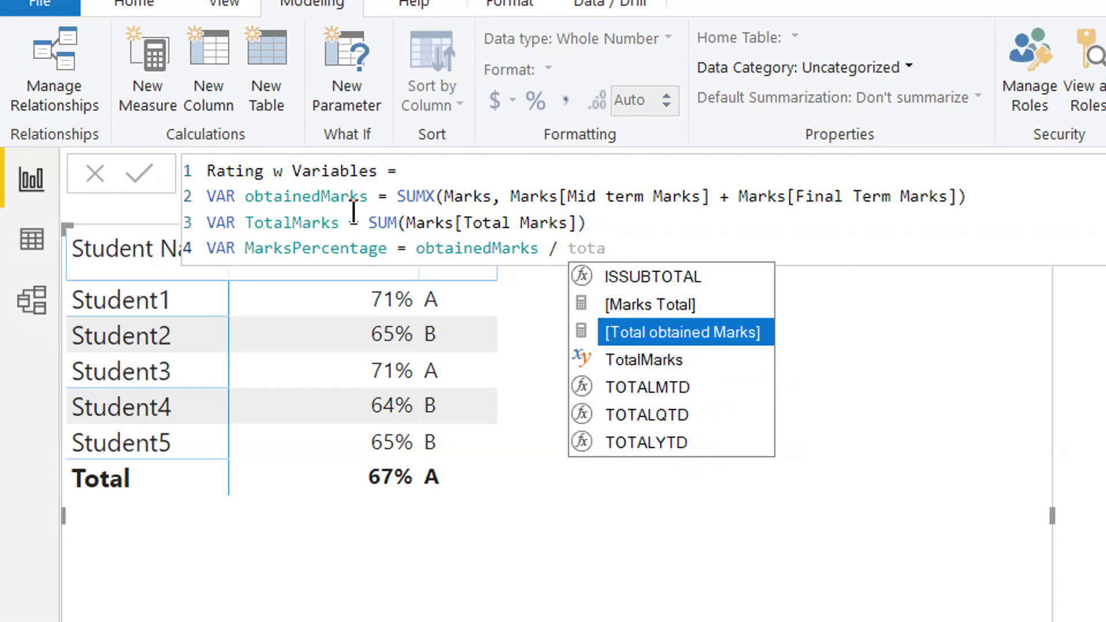
{"action": "type", "text": "l"}
{"action": "key", "text": "Down"}
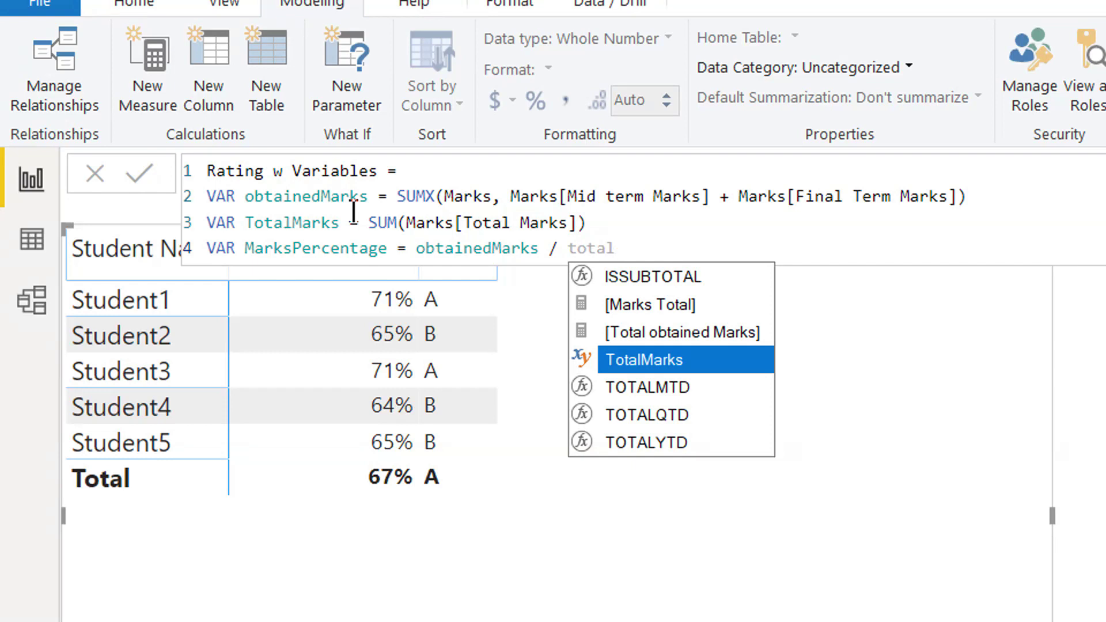
{"action": "key", "text": "Tab"}
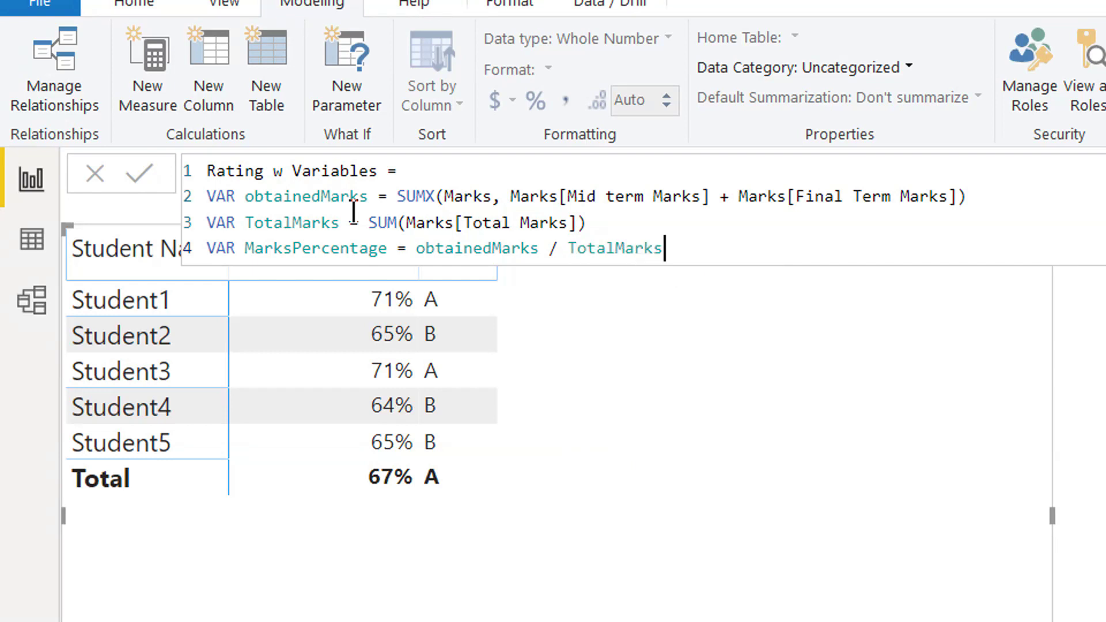
- Finish with RETURN IF(MarksPercentage > 0.65, "A", "B") and commit the measure
{"action": "key", "text": "shift+Return"}
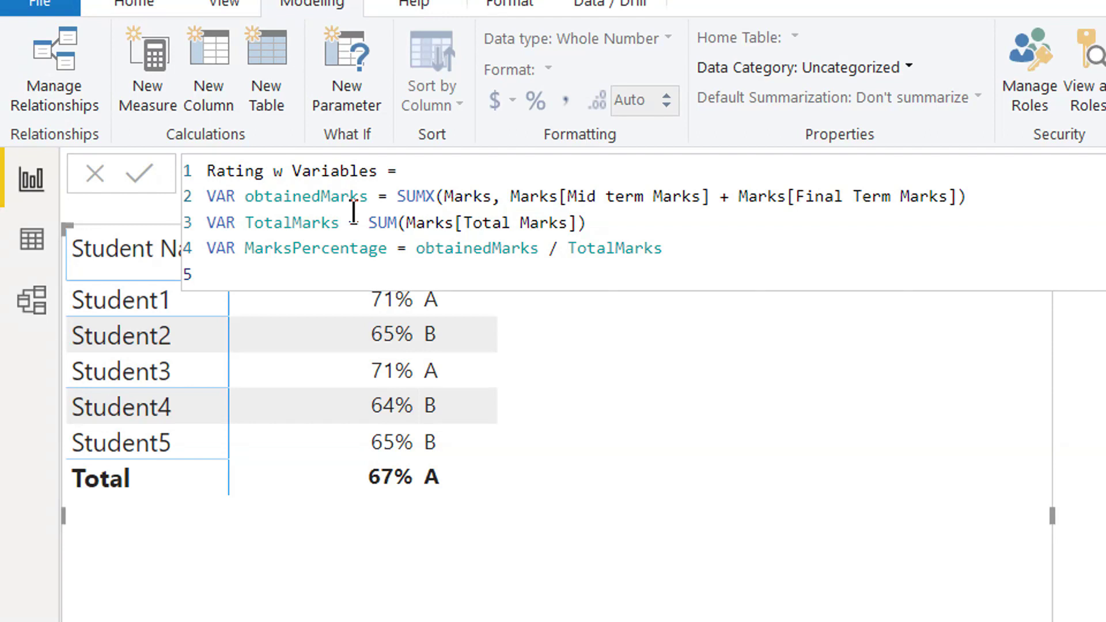
{"action": "type", "text": "RET"}
{"action": "type", "text": "URN"}
{"action": "key", "text": "BackSpace"}
{"action": "key", "text": "BackSpace"}
{"action": "type", "text": "RN"}
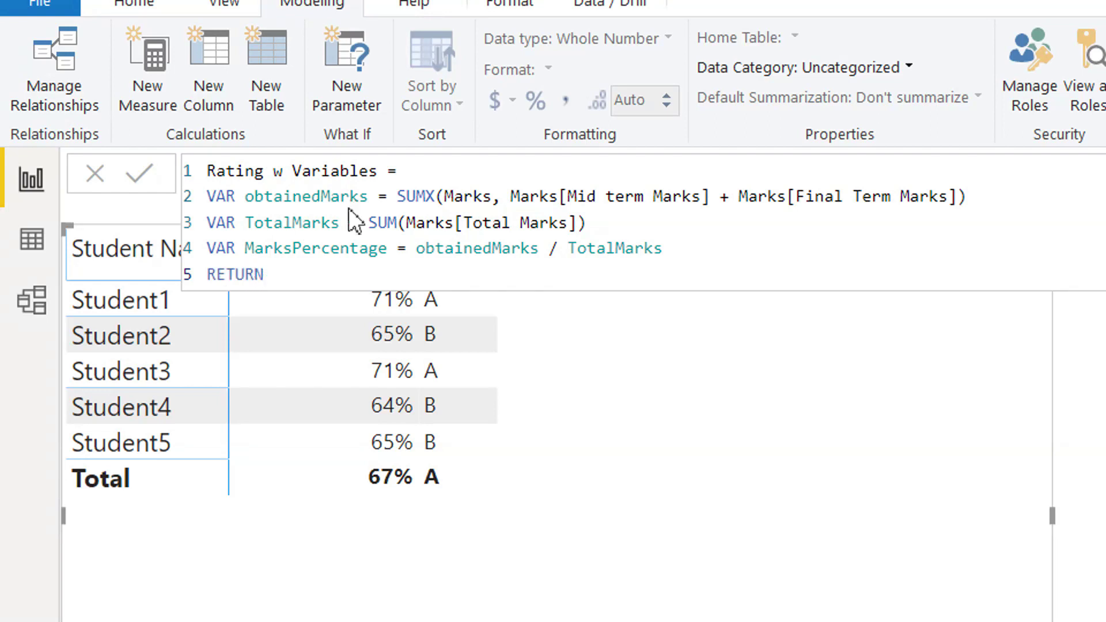
{"action": "key", "text": "Return"}
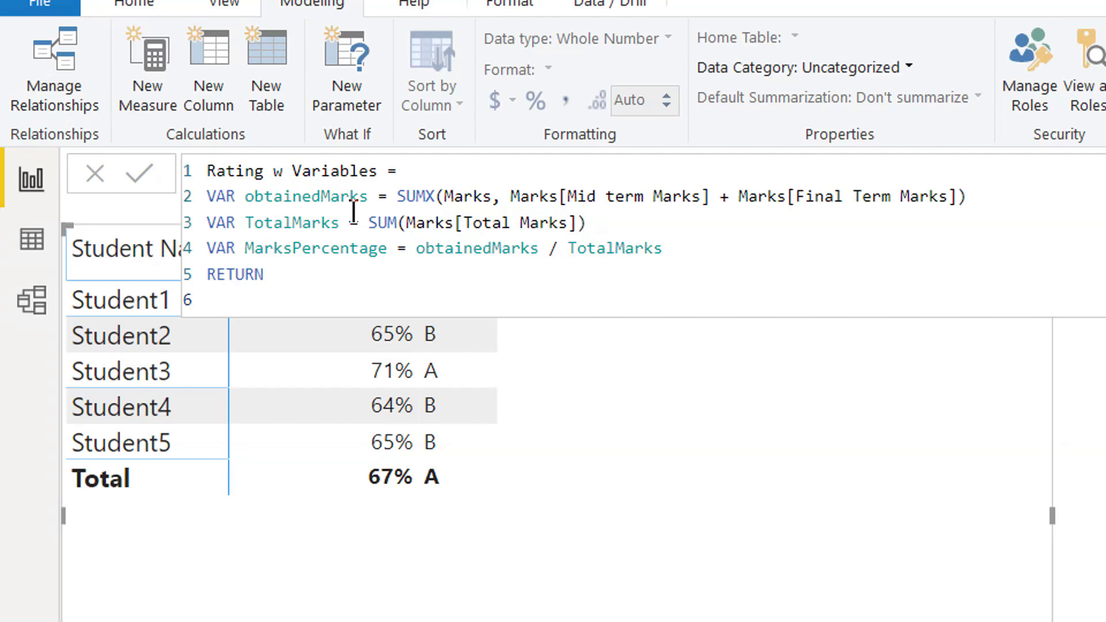
{"action": "type", "text": "IF("}
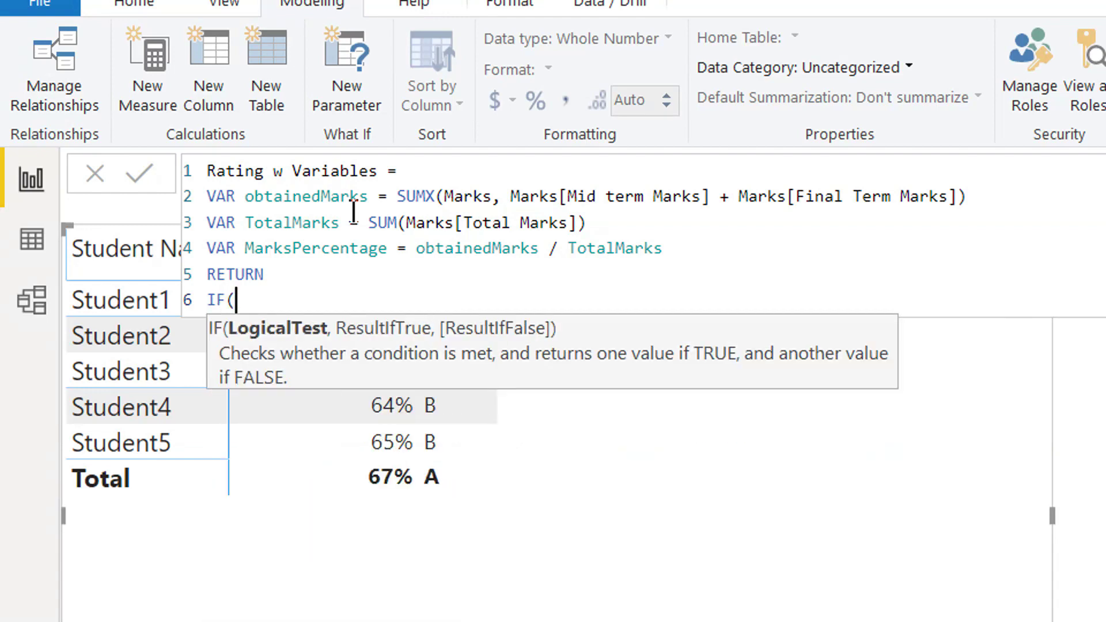
{"action": "type", "text": "mark"}
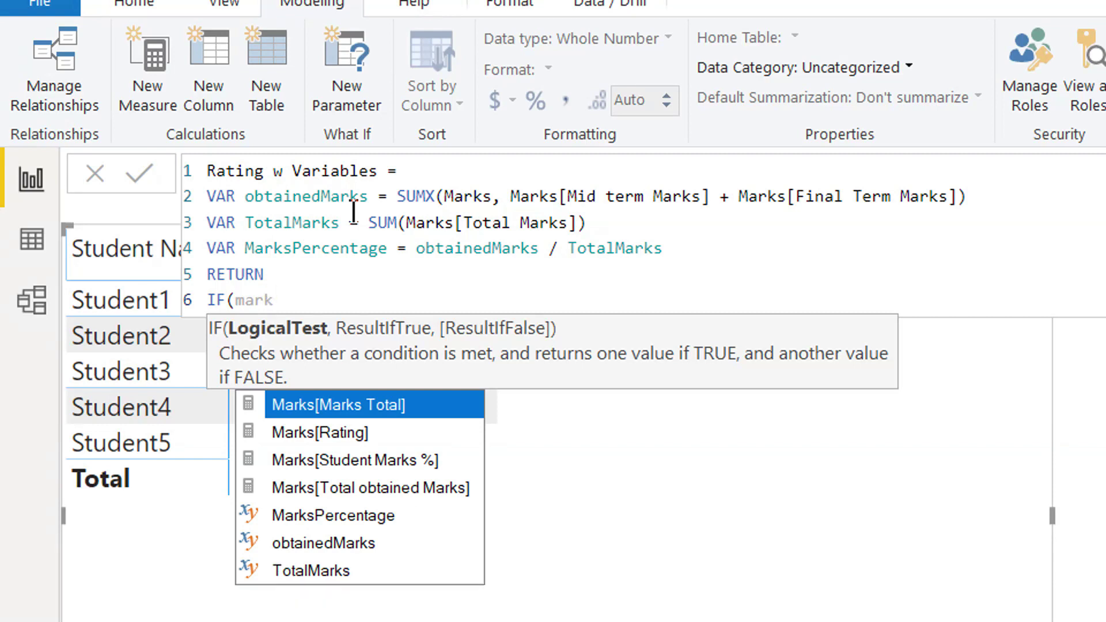
{"action": "key", "text": "Down"}
{"action": "key", "text": "Down"}
{"action": "key", "text": "Down"}
{"action": "key", "text": "Down"}
{"action": "key", "text": "Tab"}
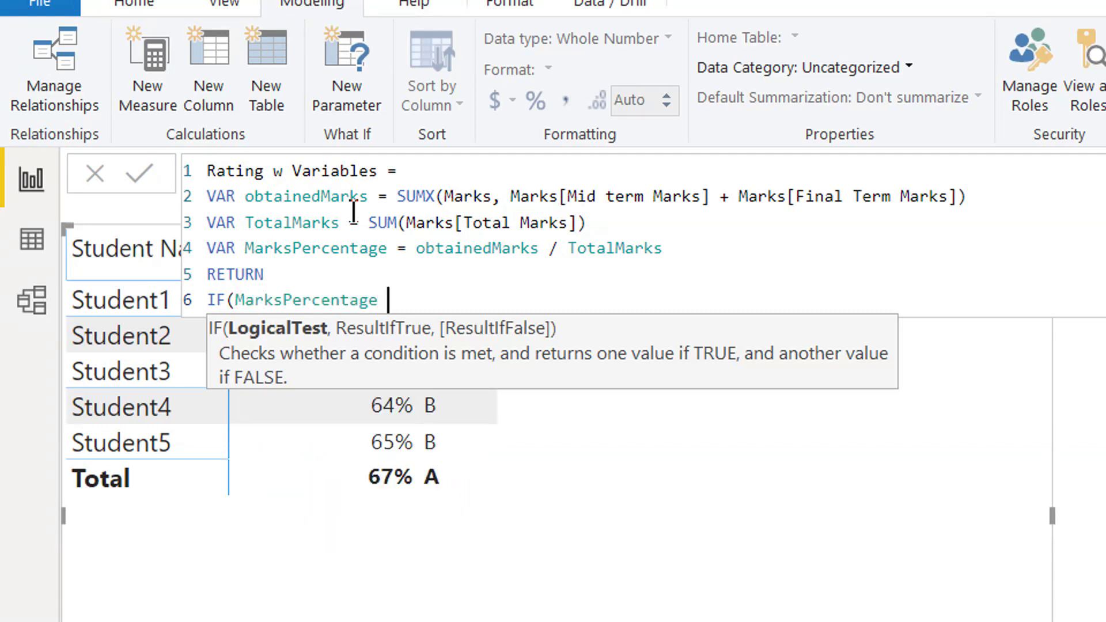
{"action": "type", "text": "Y"}
{"action": "key", "text": "BackSpace"}
{"action": "type", "text": "> "}
{"action": "type", "text": "0."}
{"action": "type", "text": "65,"}
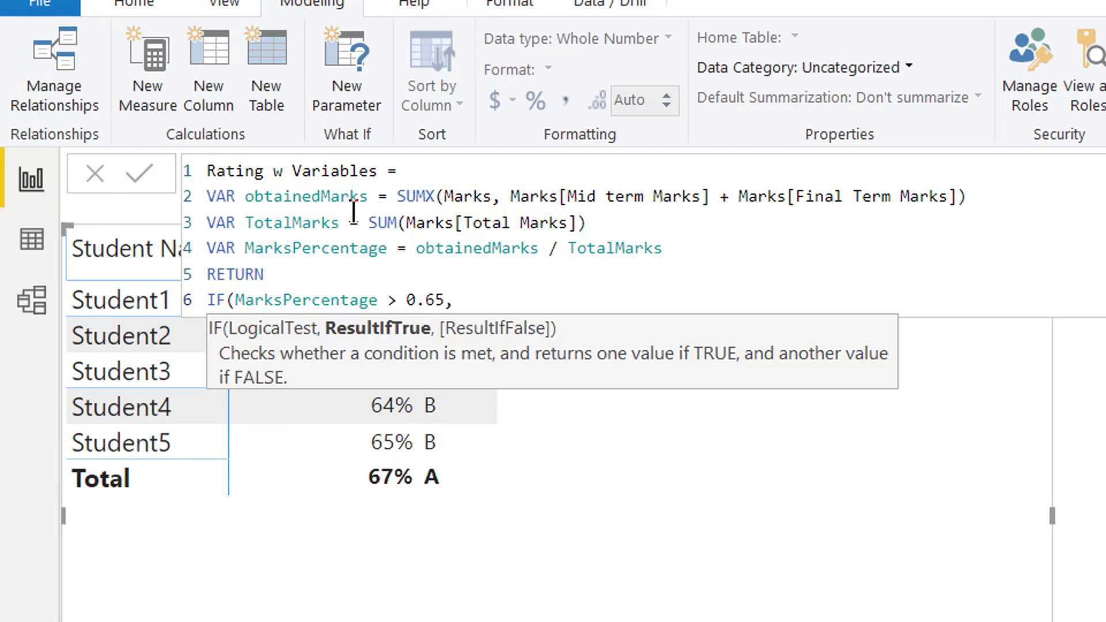
{"action": "type", "text": "\""}
{"action": "type", "text": "A\""}
{"action": "type", "text": ",\""}
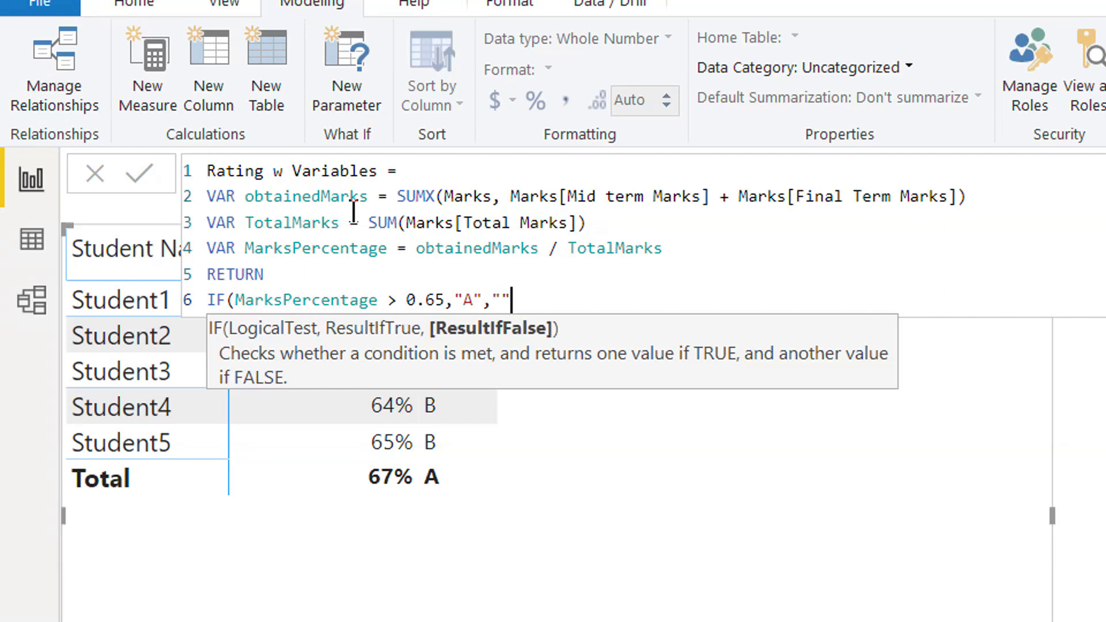
{"action": "type", "text": "B\""}
{"action": "type", "text": ")"}
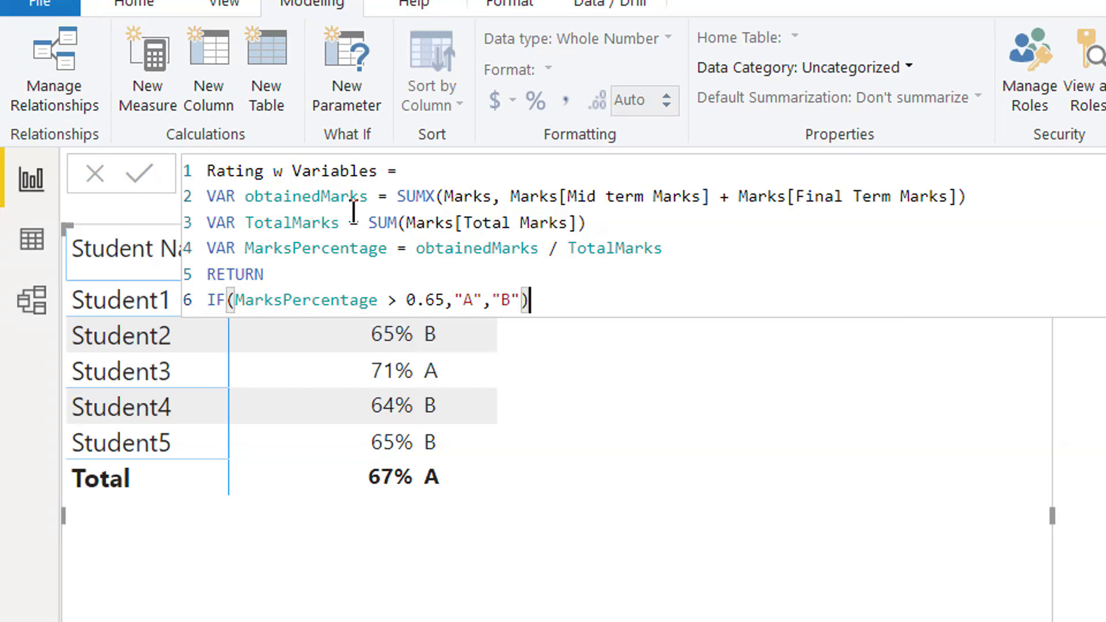
{"action": "key", "text": "Return"}
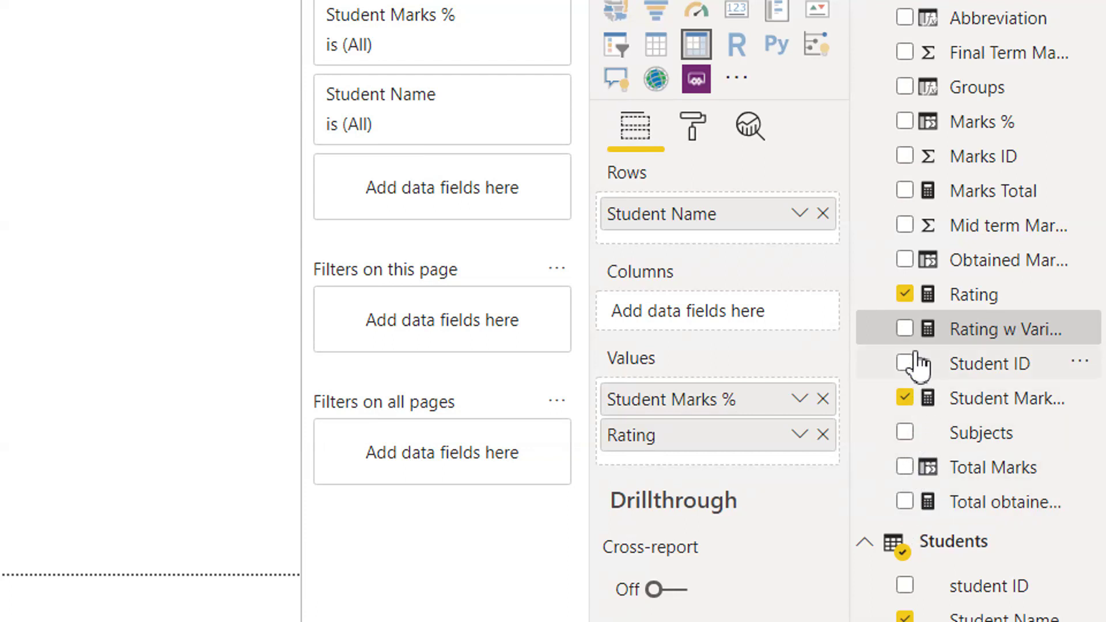
- Tick Rating w Variables in the Fields pane to add it to the student table
{"action": "left_click", "coordinate": [905, 331]}
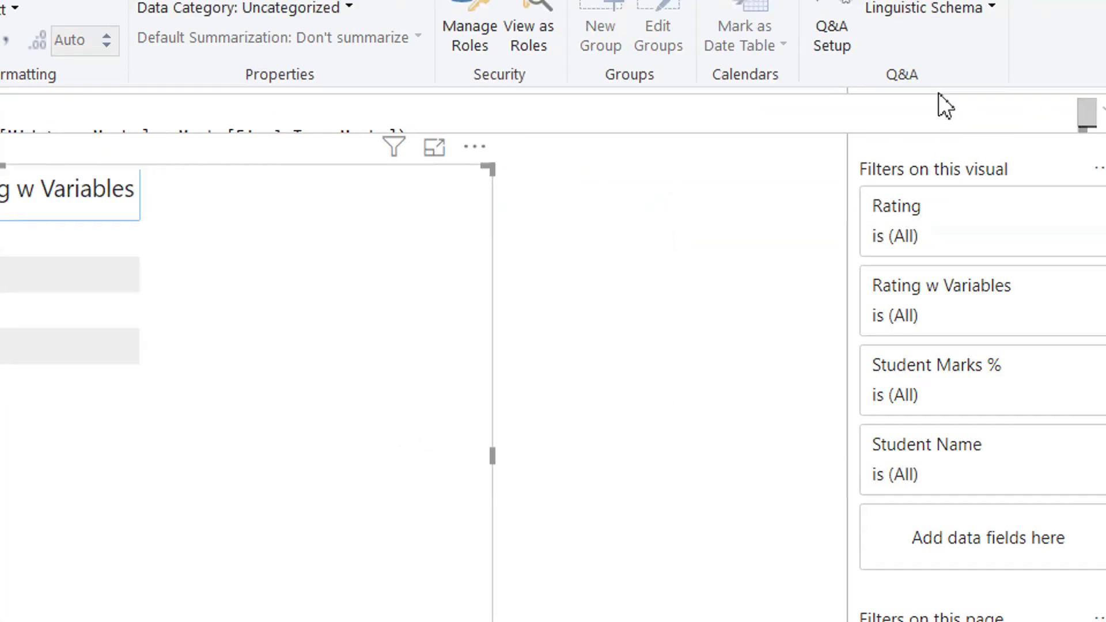
- Collapse the Filters pane so the six-line Rating w Variables formula shows in full
{"action": "left_click", "coordinate": [941, 124]}
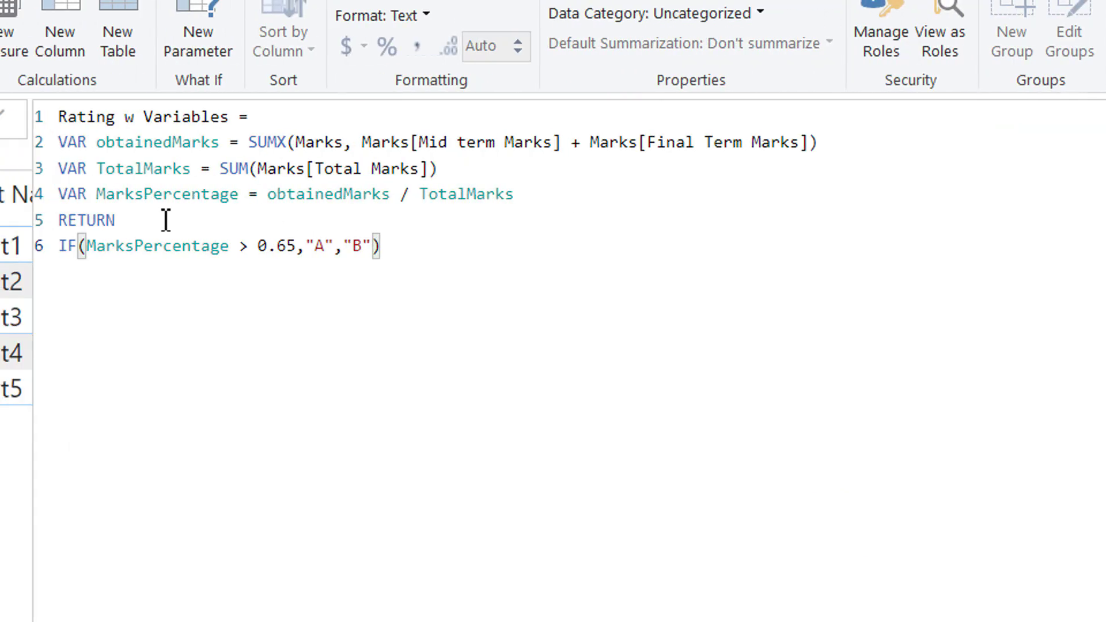